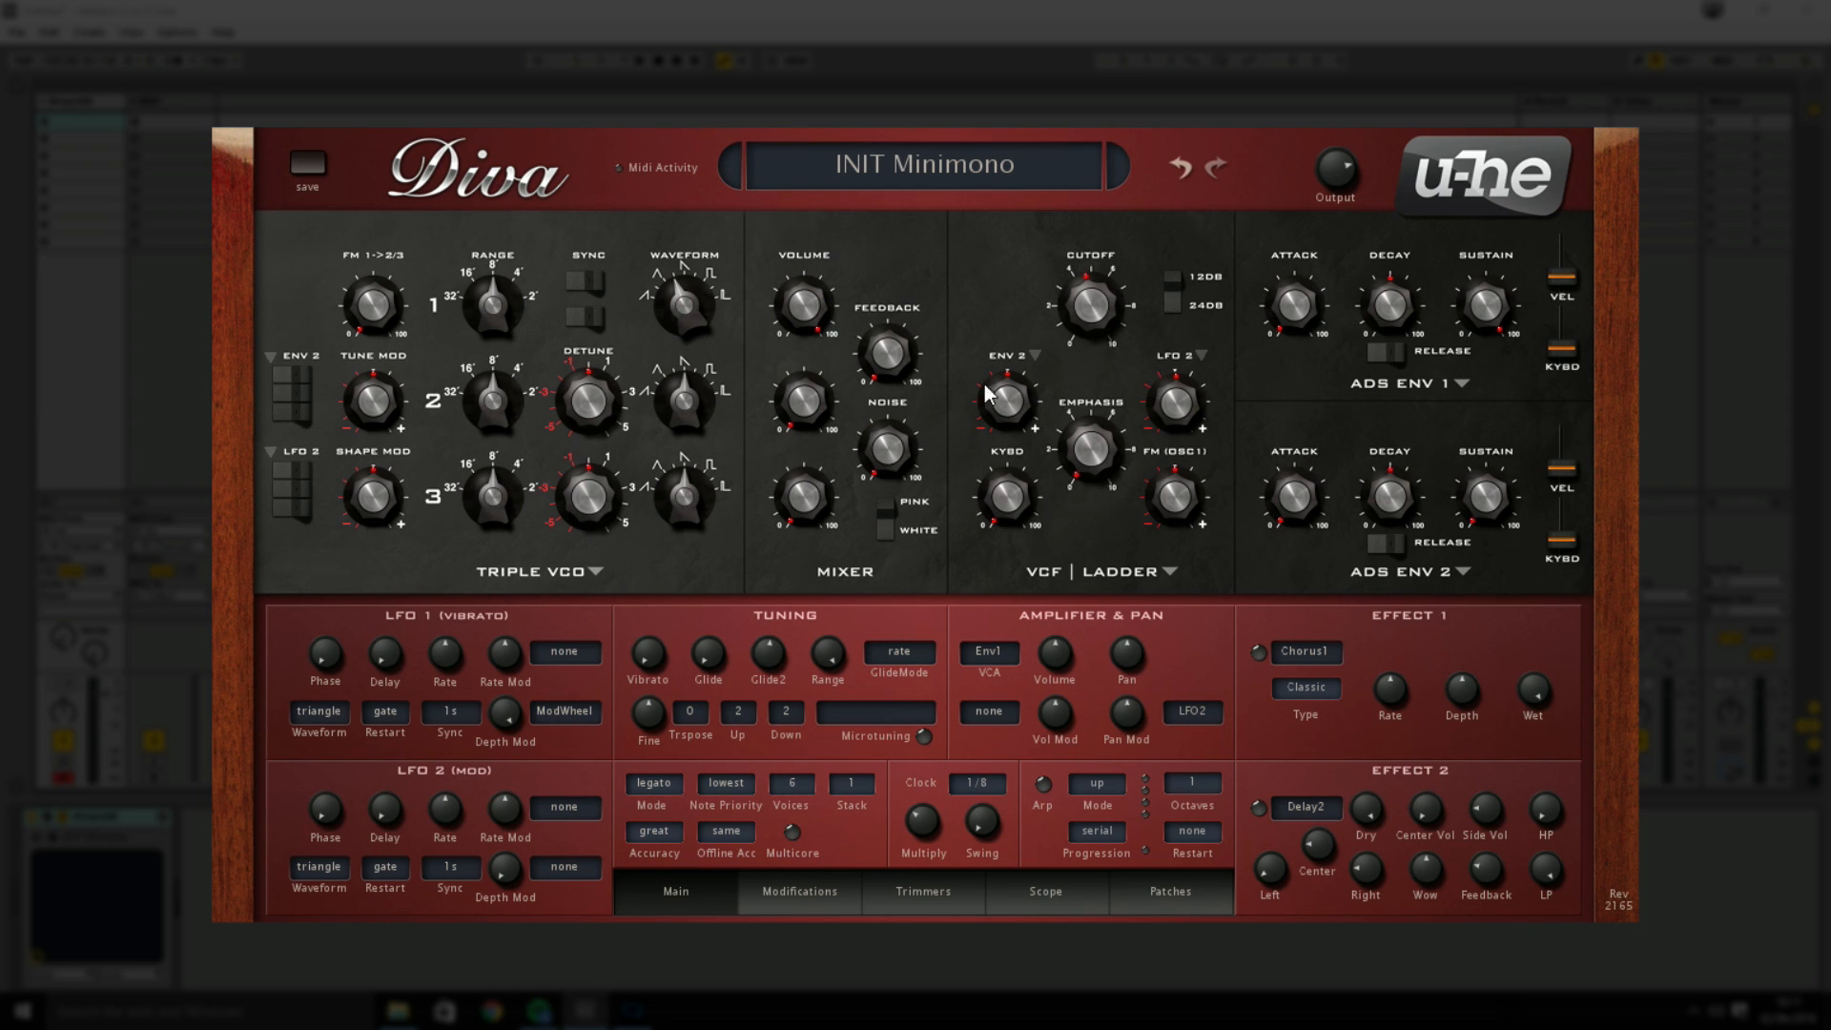
# Look through the available VCF filter models and keep Ladder selected.
pyautogui.click(1148, 576)
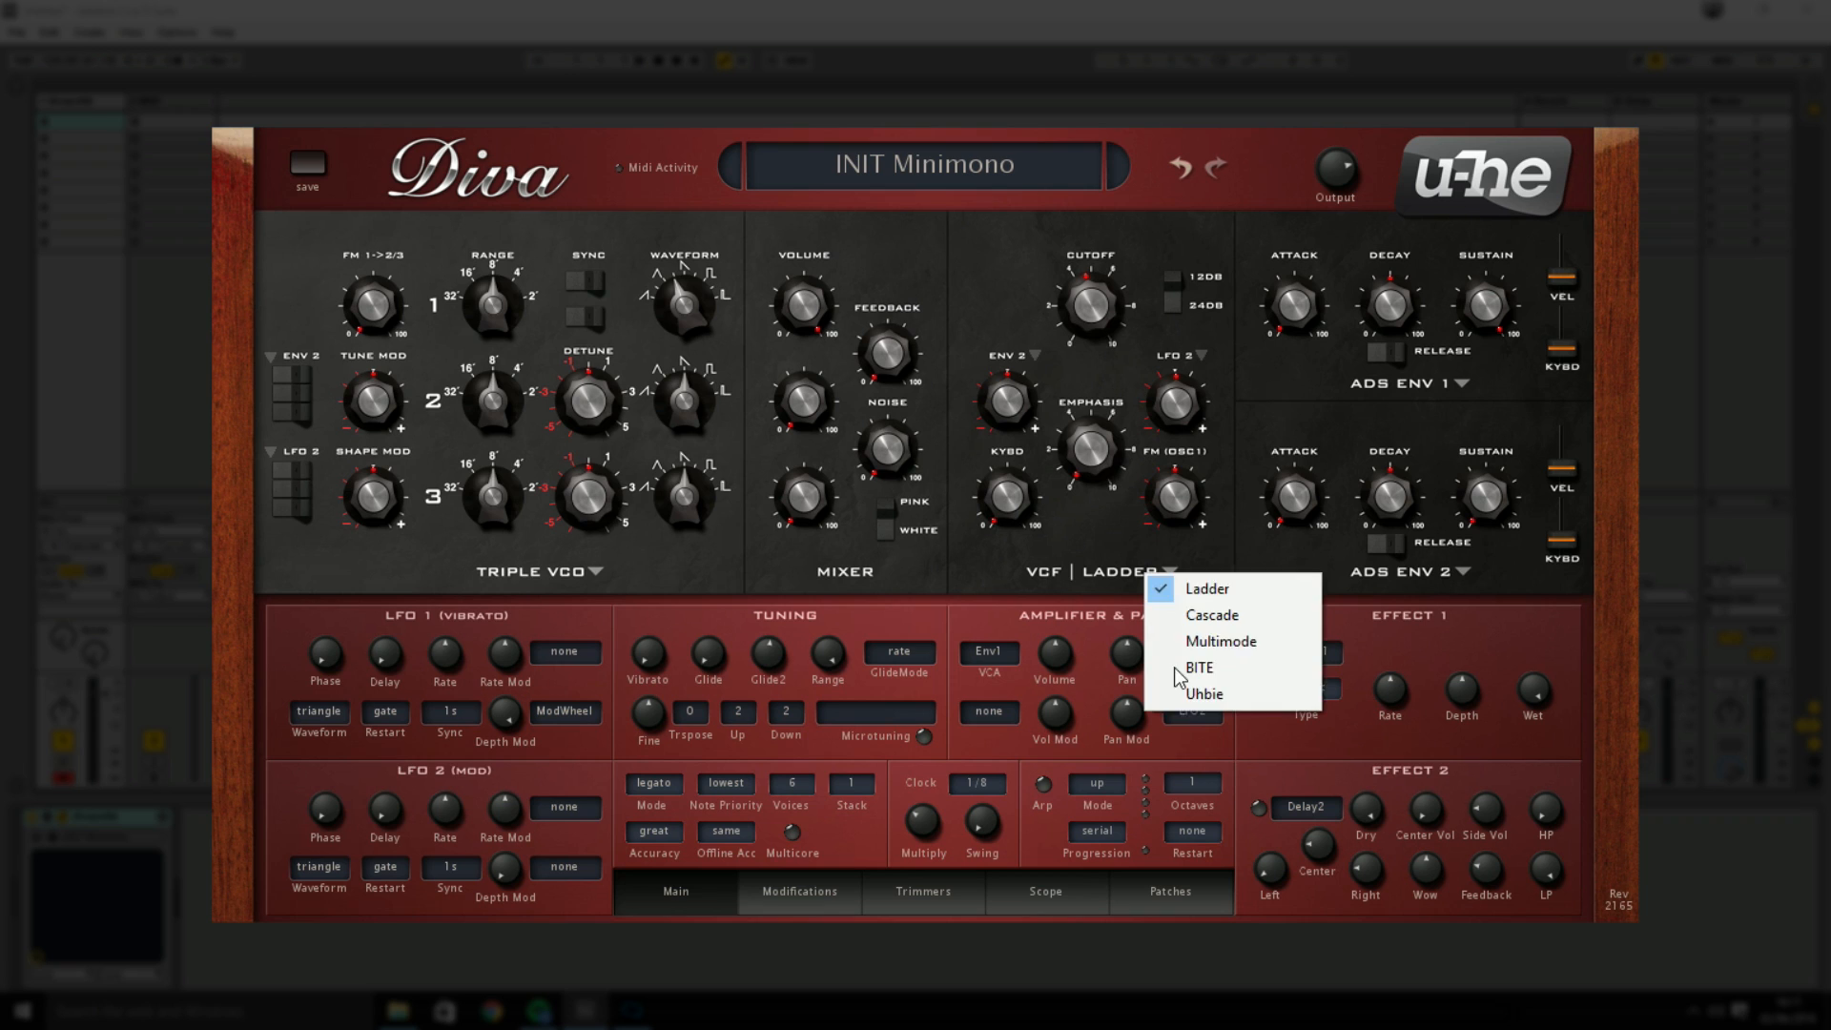
pyautogui.click(1213, 580)
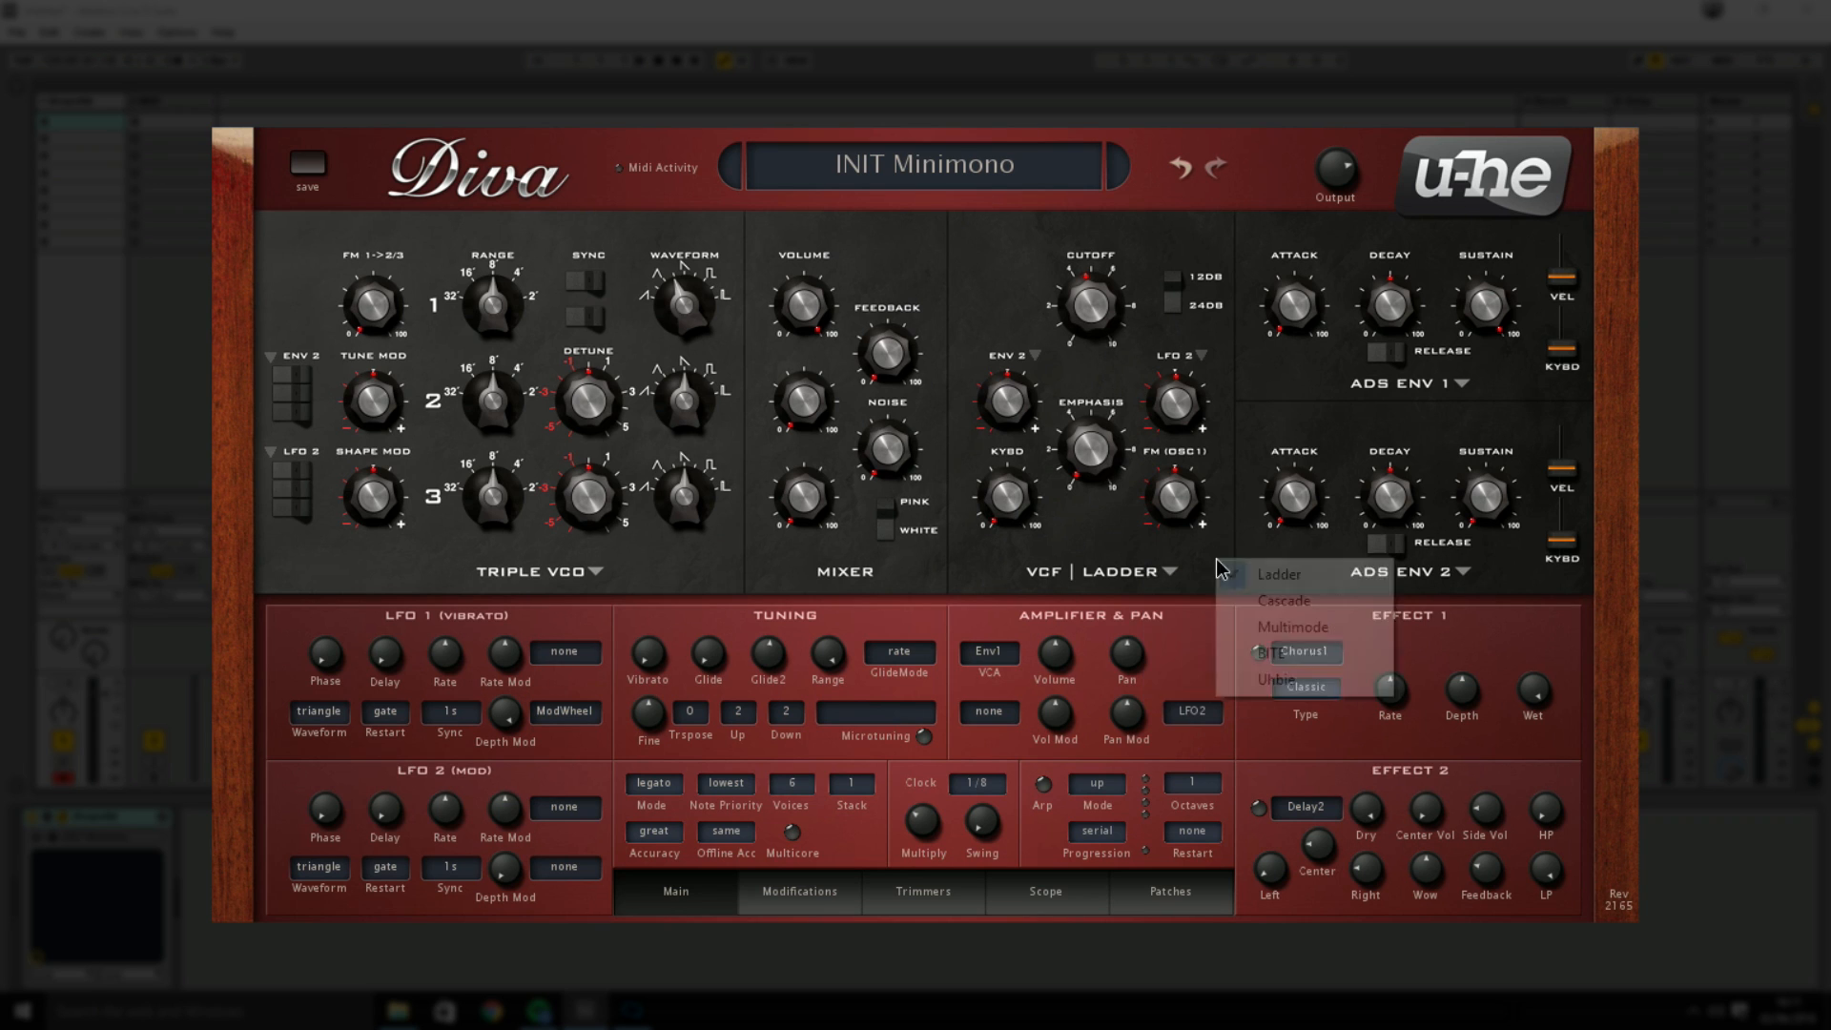
pyautogui.click(1218, 563)
pyautogui.click(1148, 540)
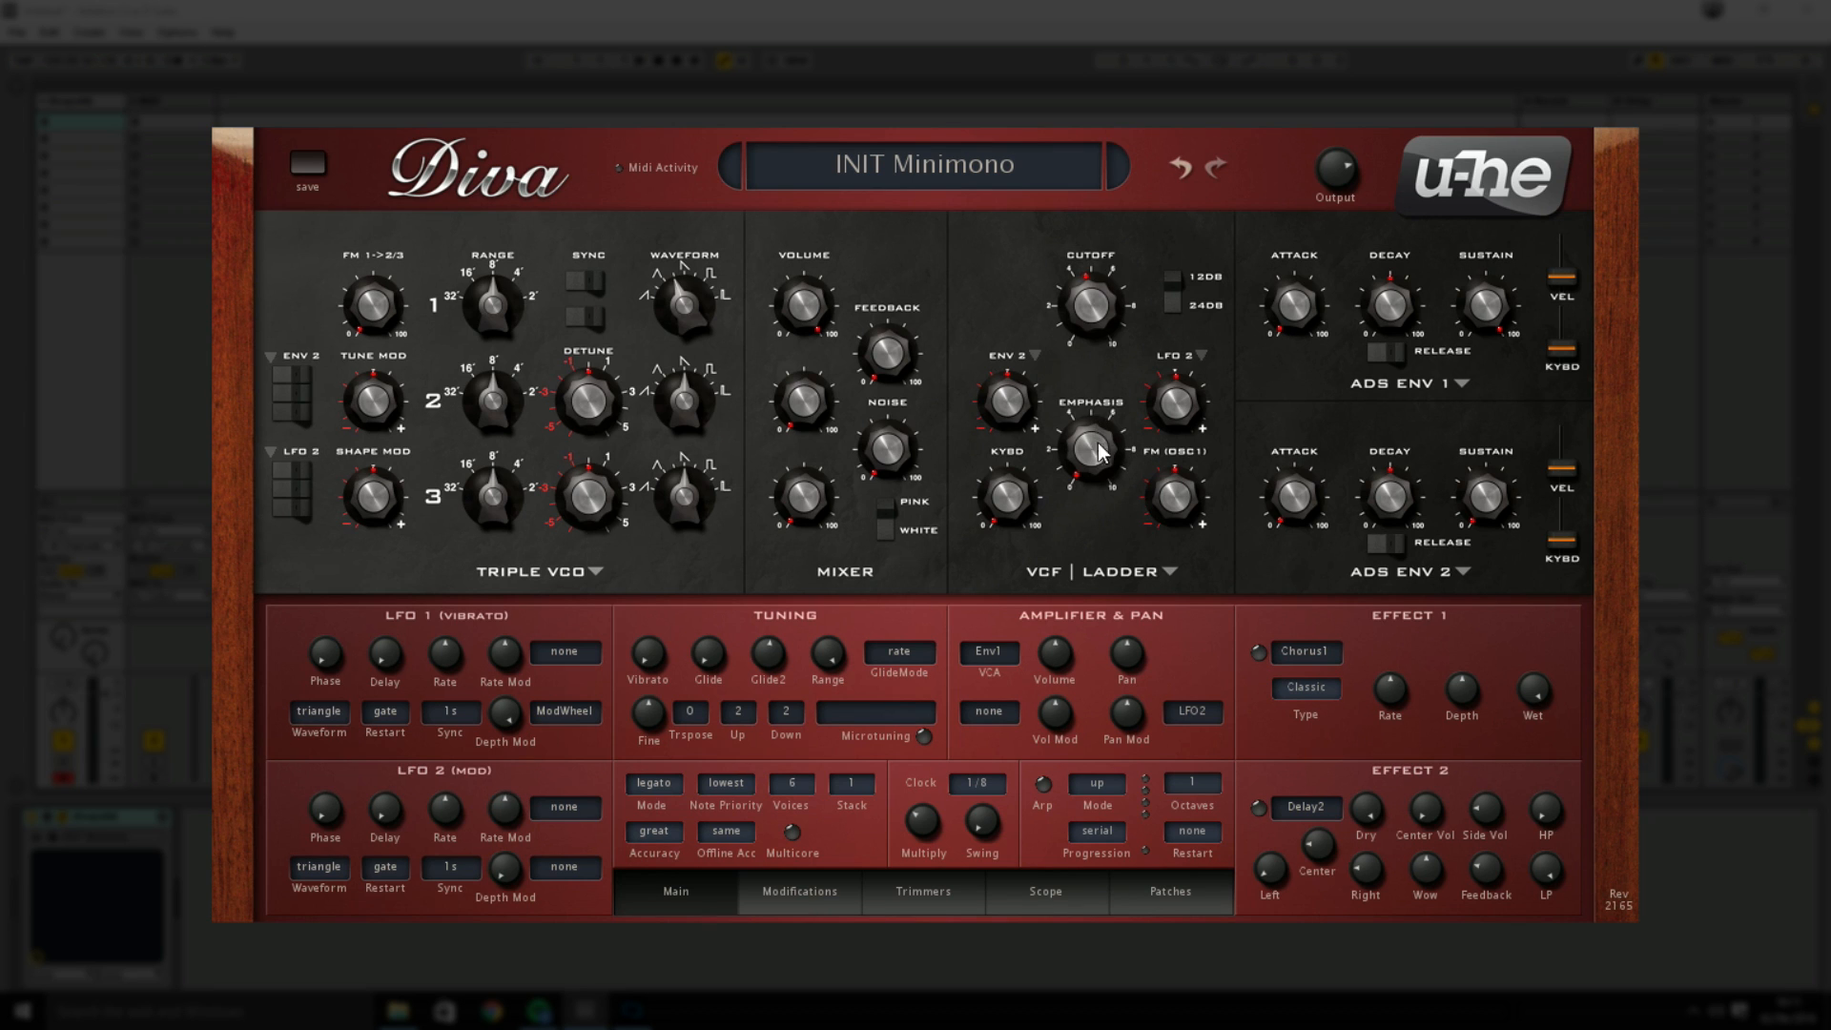
pyautogui.moveTo(1097, 482); pyautogui.dragTo(1093, 556)
pyautogui.moveTo(794, 315); pyautogui.dragTo(794, 303)
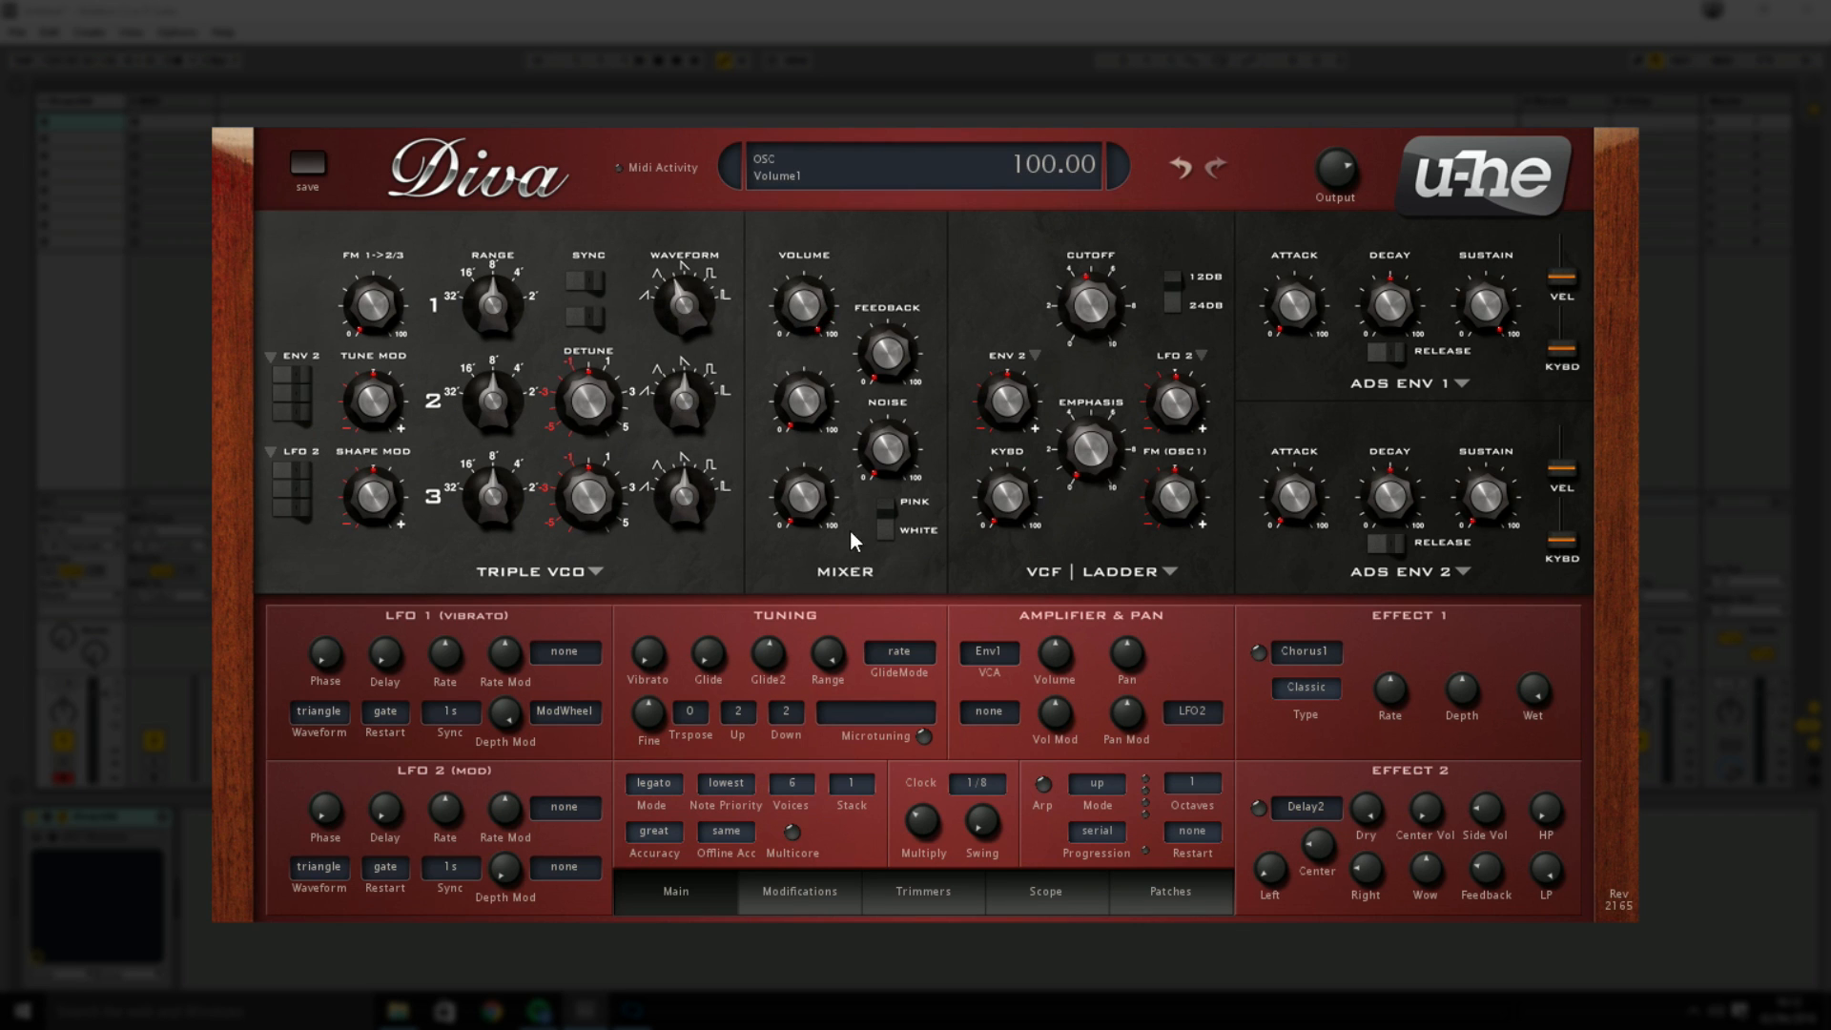
# Switch the oscillator model to Dual VCO and the high-pass section to HPF post.
pyautogui.click(594, 571)
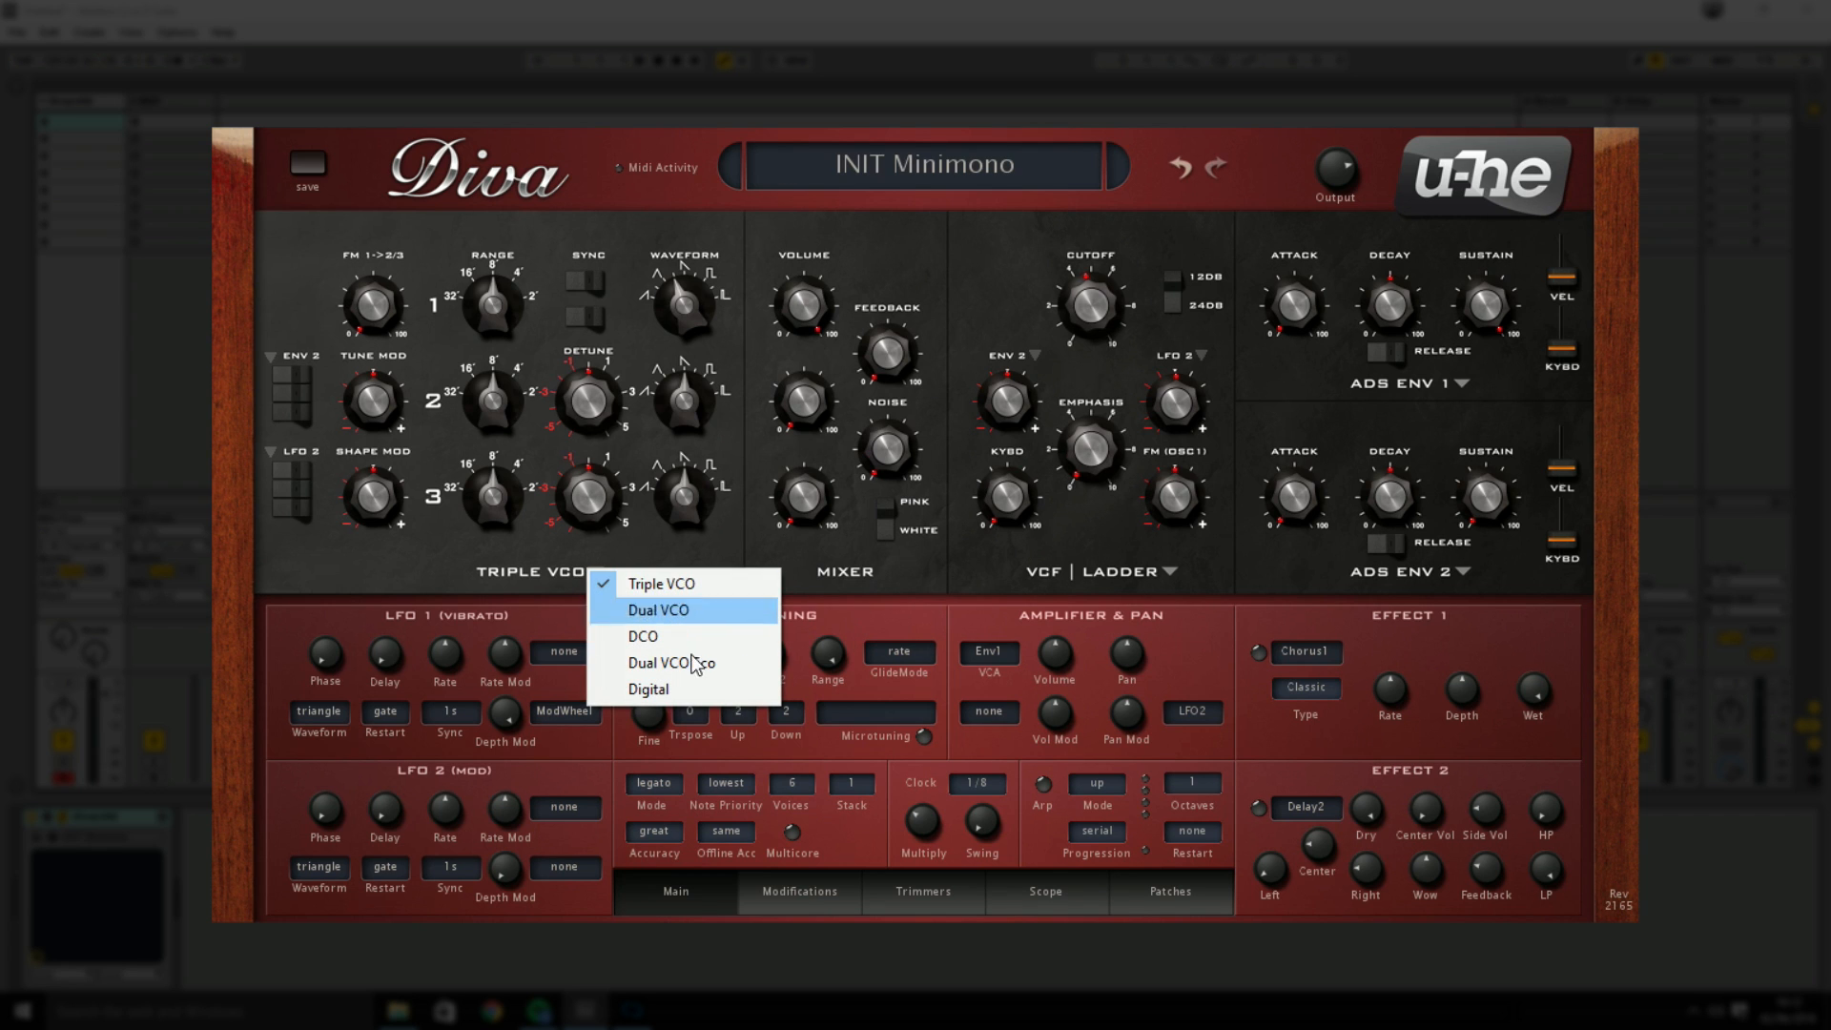
pyautogui.click(684, 610)
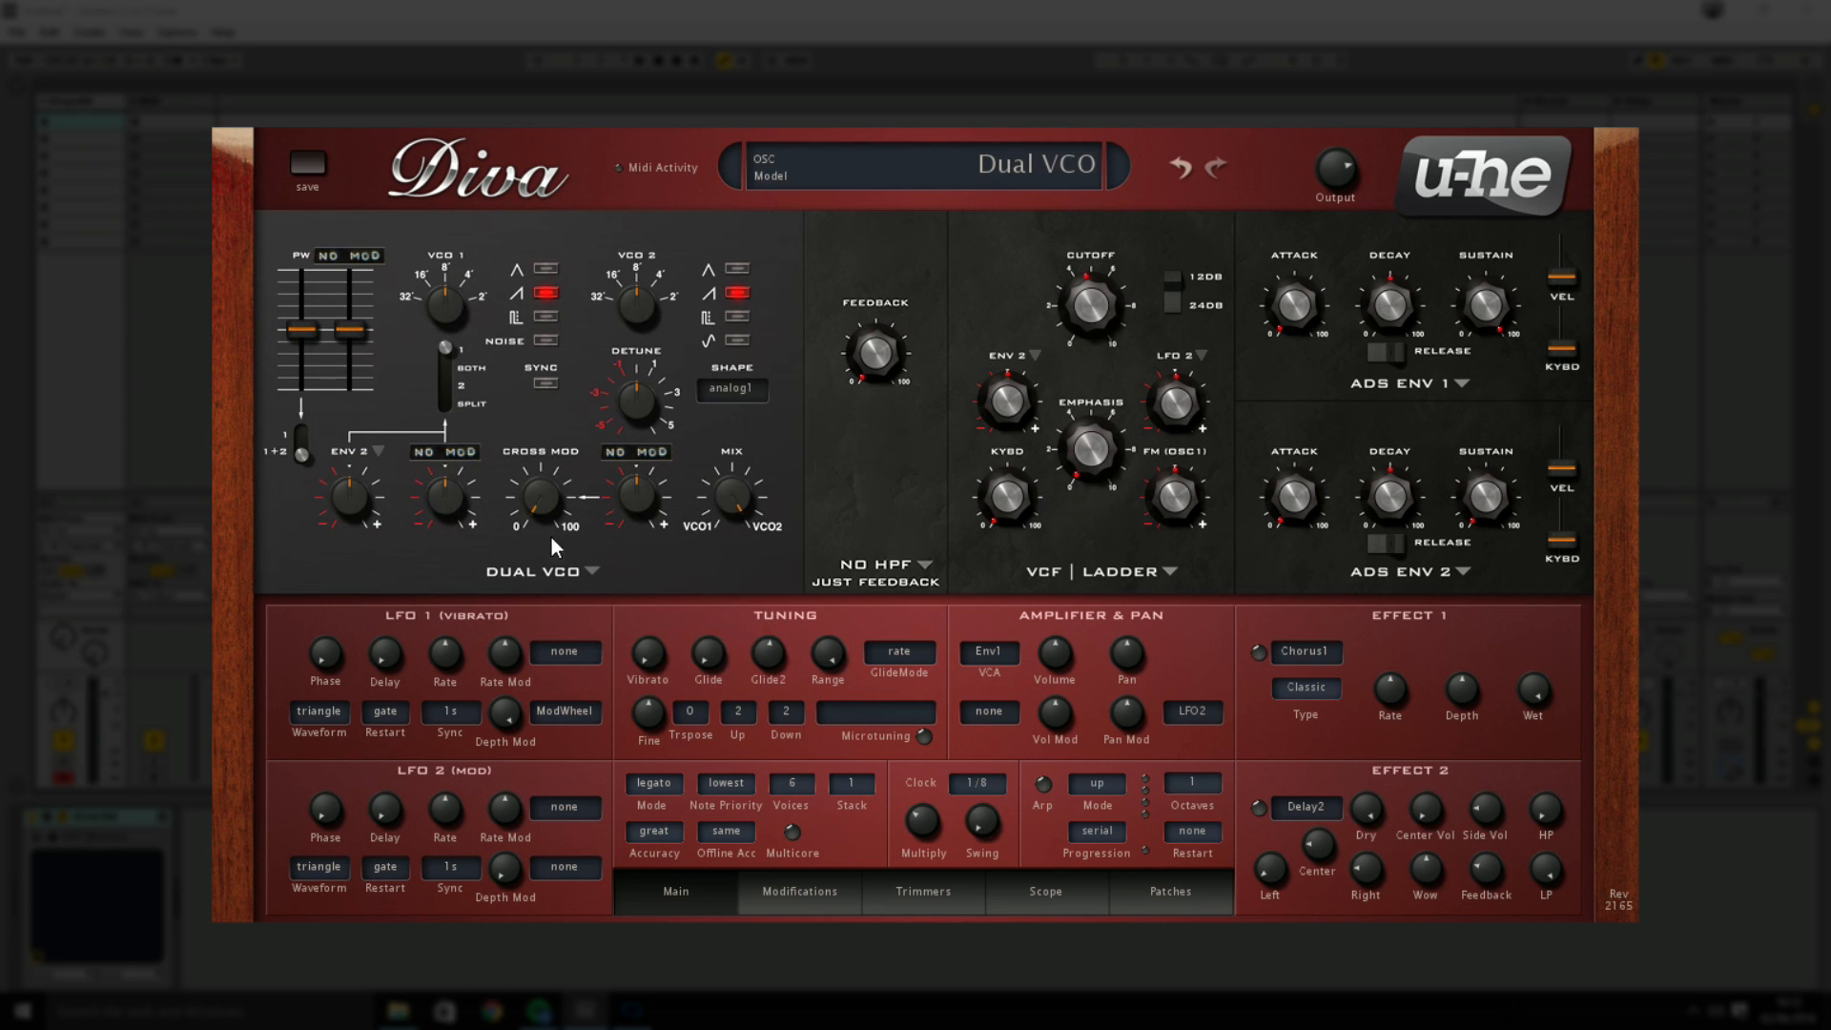
pyautogui.click(894, 569)
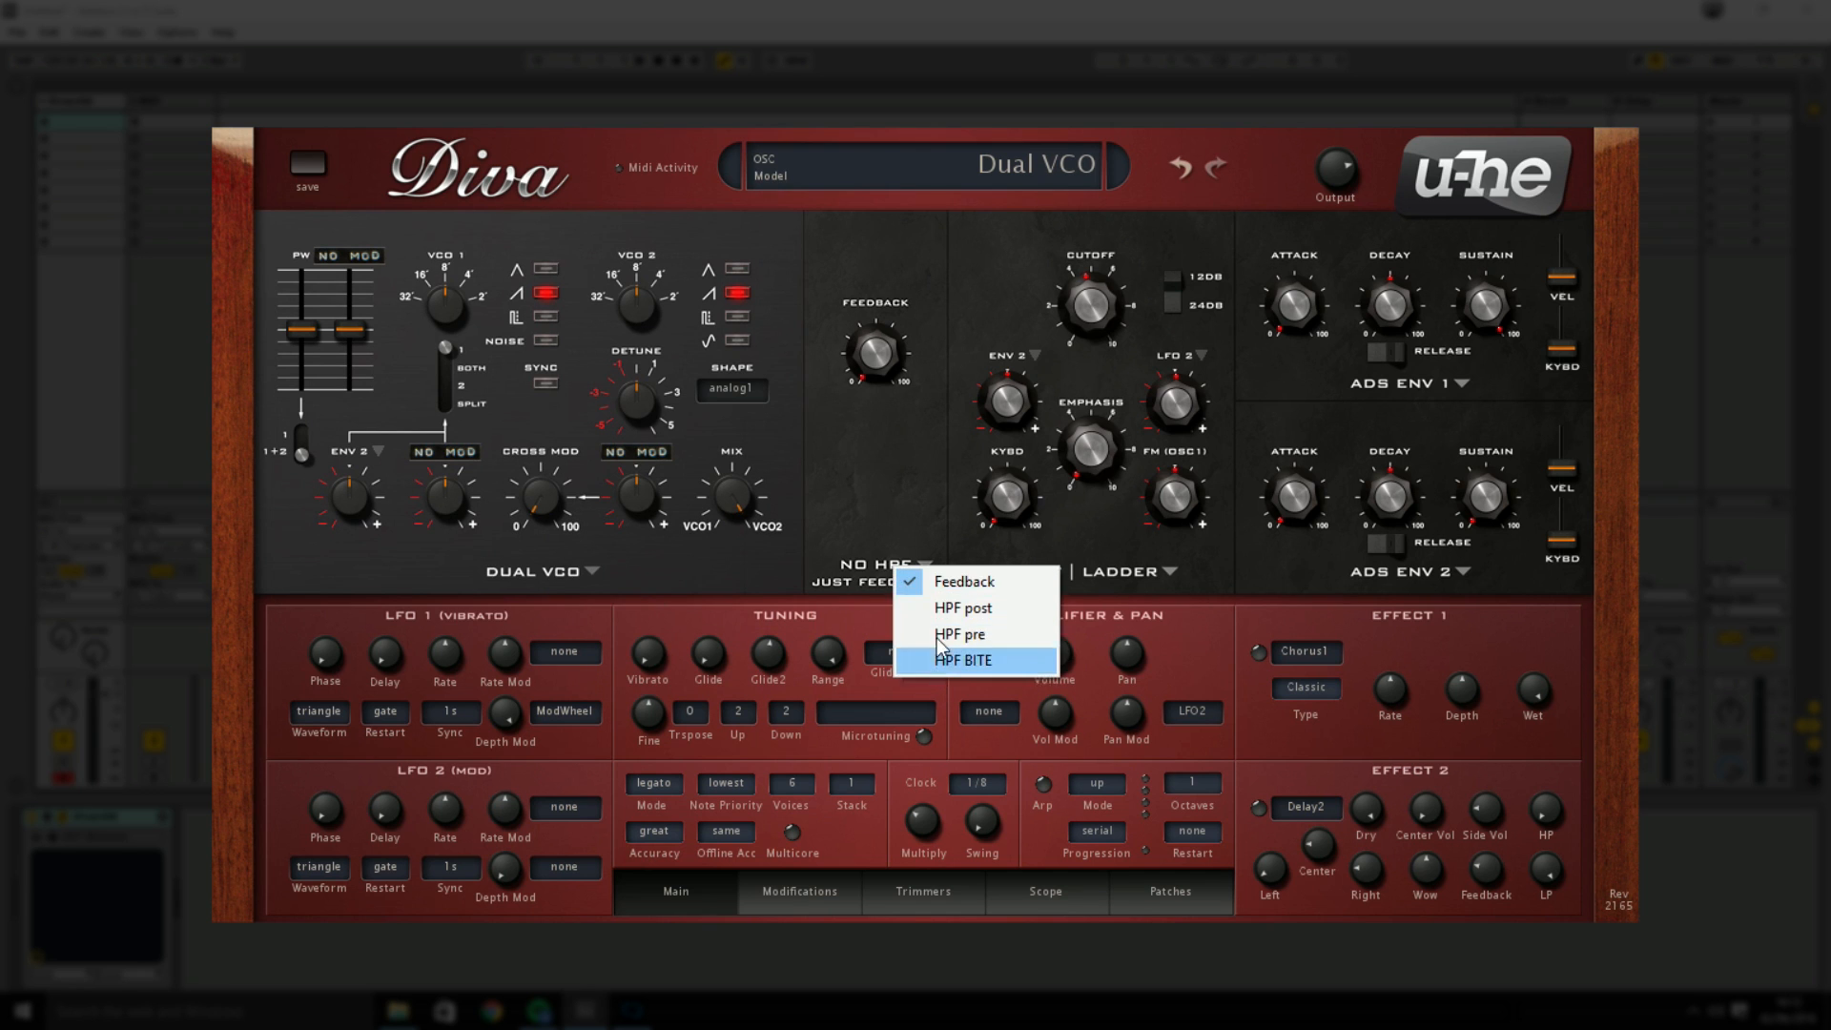
pyautogui.click(956, 598)
# Try the HPF pre model and the HPF BITE model in the high-pass section.
pyautogui.click(917, 572)
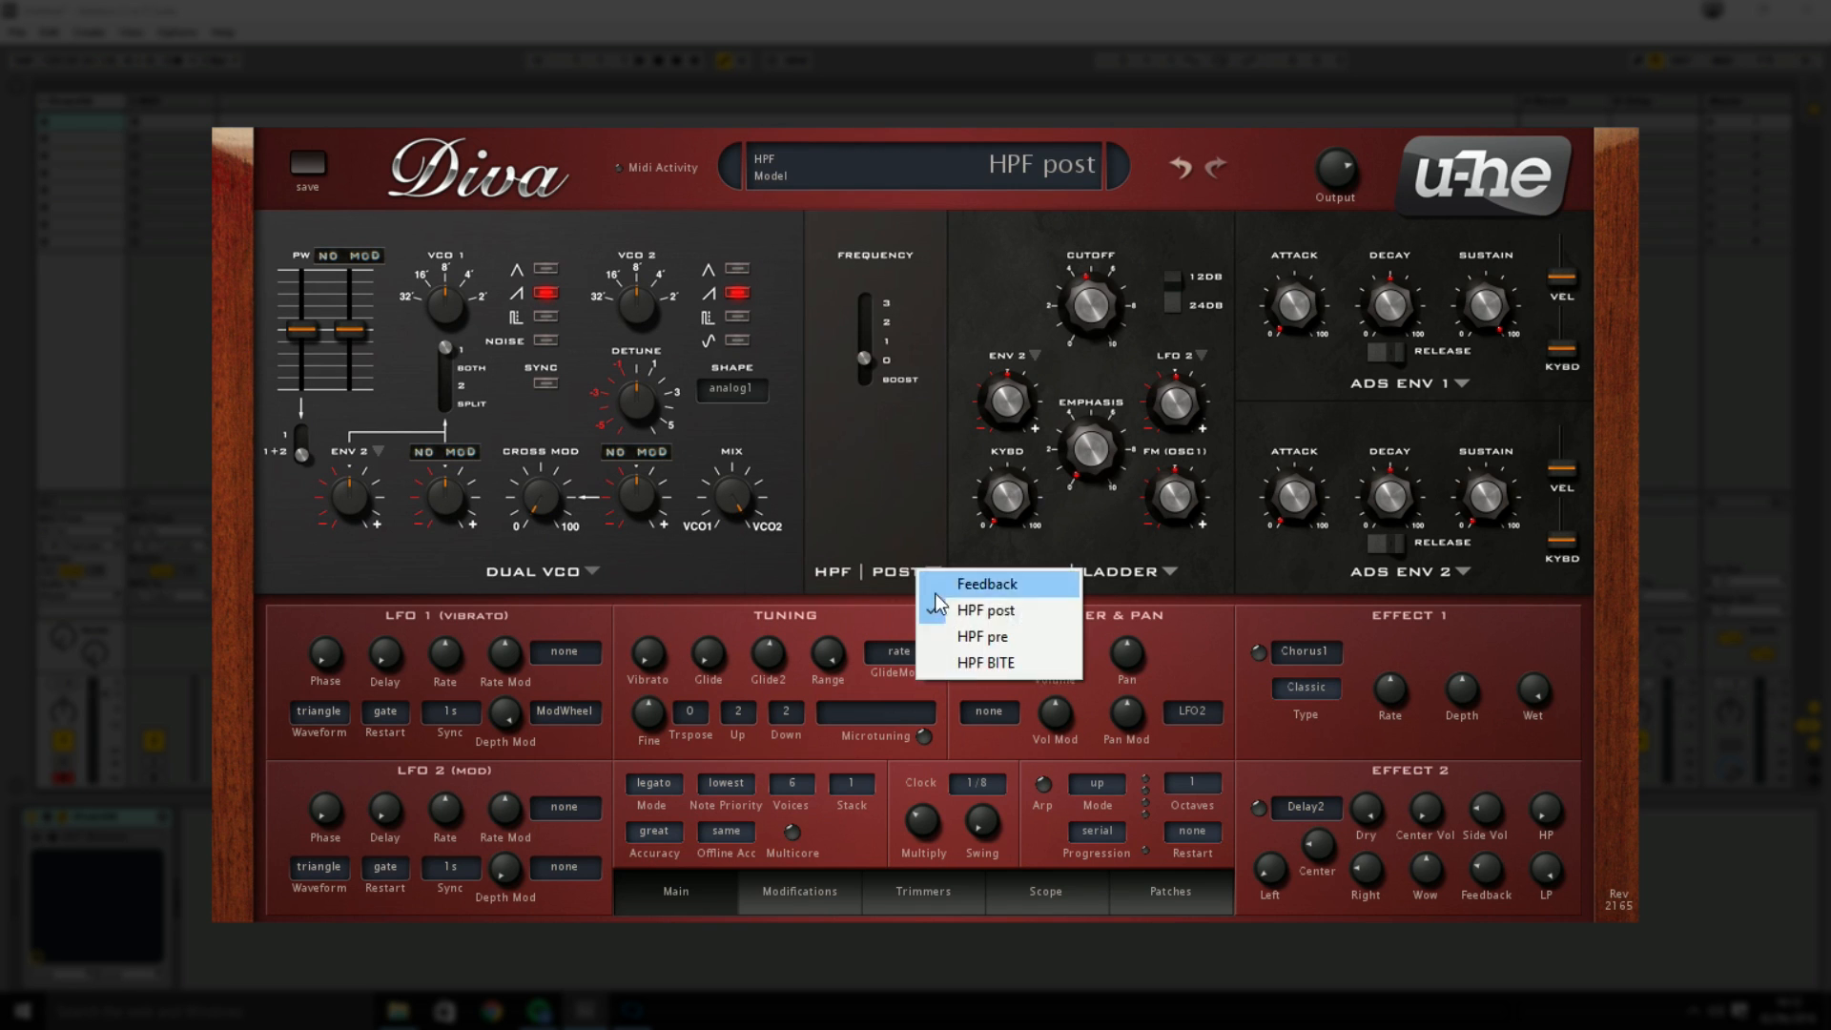
pyautogui.click(959, 637)
pyautogui.click(932, 574)
pyautogui.click(965, 668)
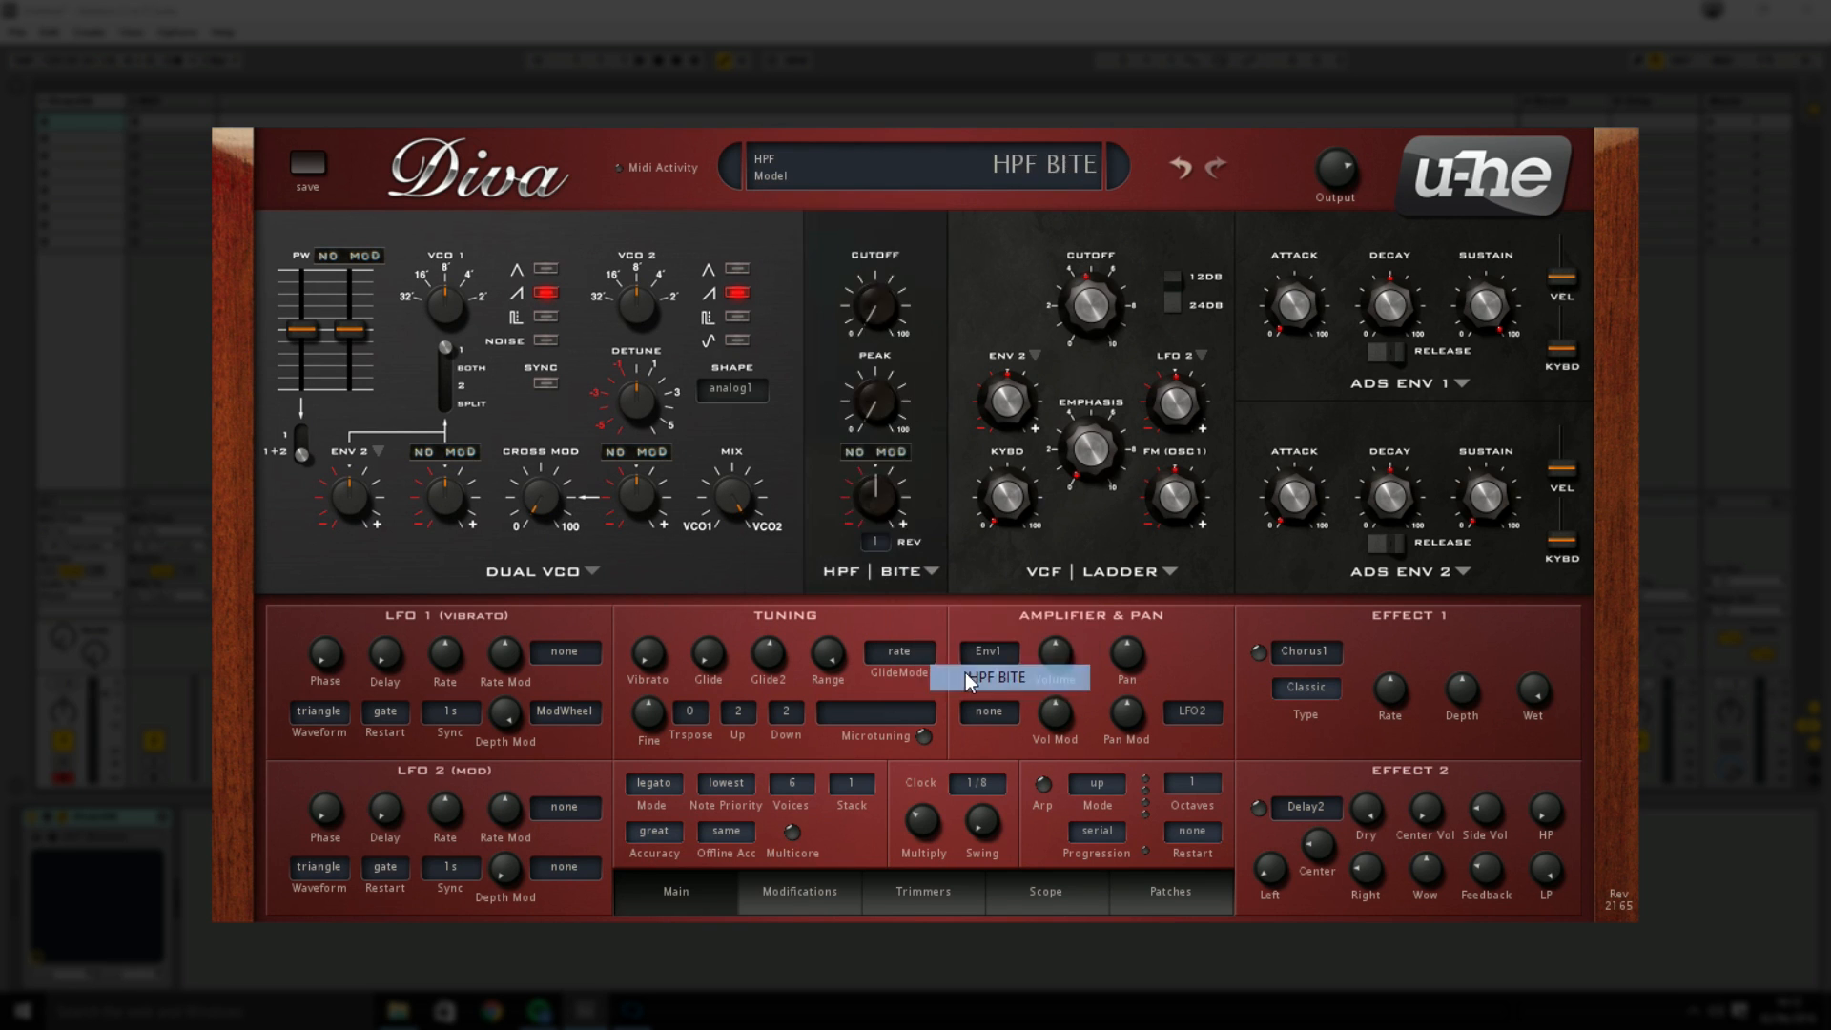
# Return the high-pass section to Feedback and the oscillator model to Triple VCO.
pyautogui.click(912, 574)
pyautogui.click(955, 585)
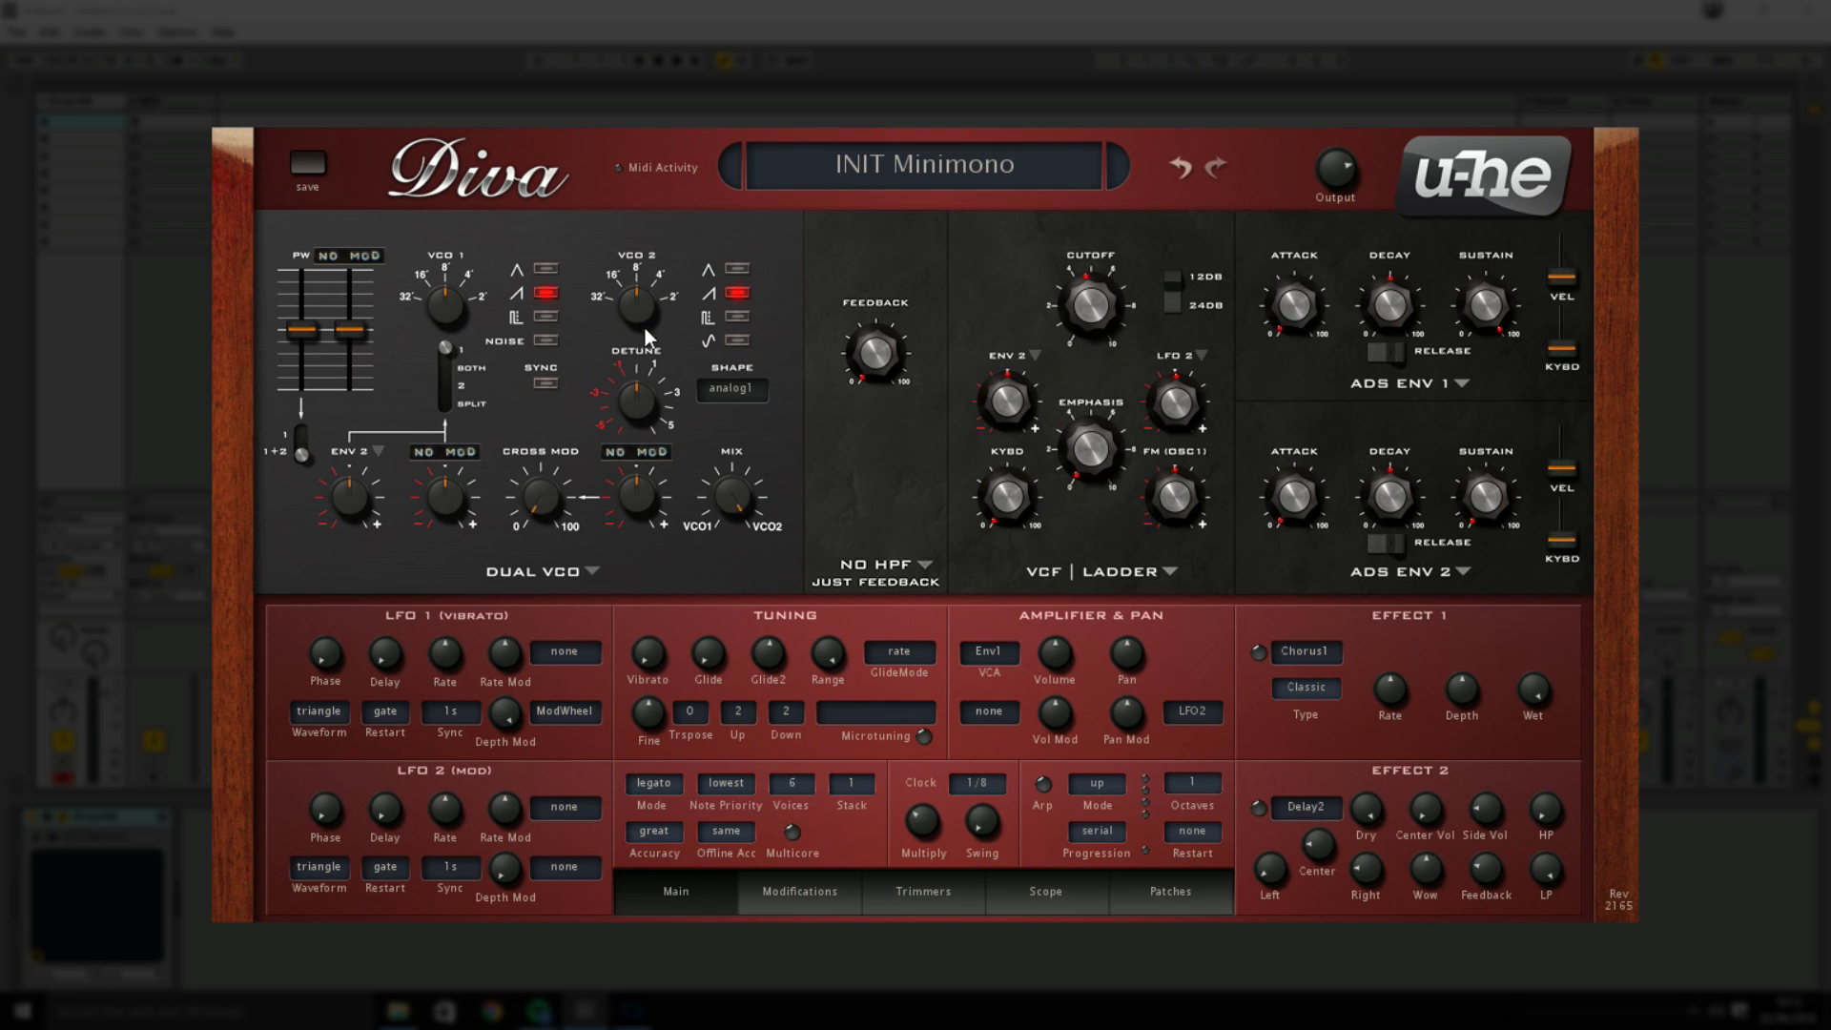
pyautogui.click(589, 572)
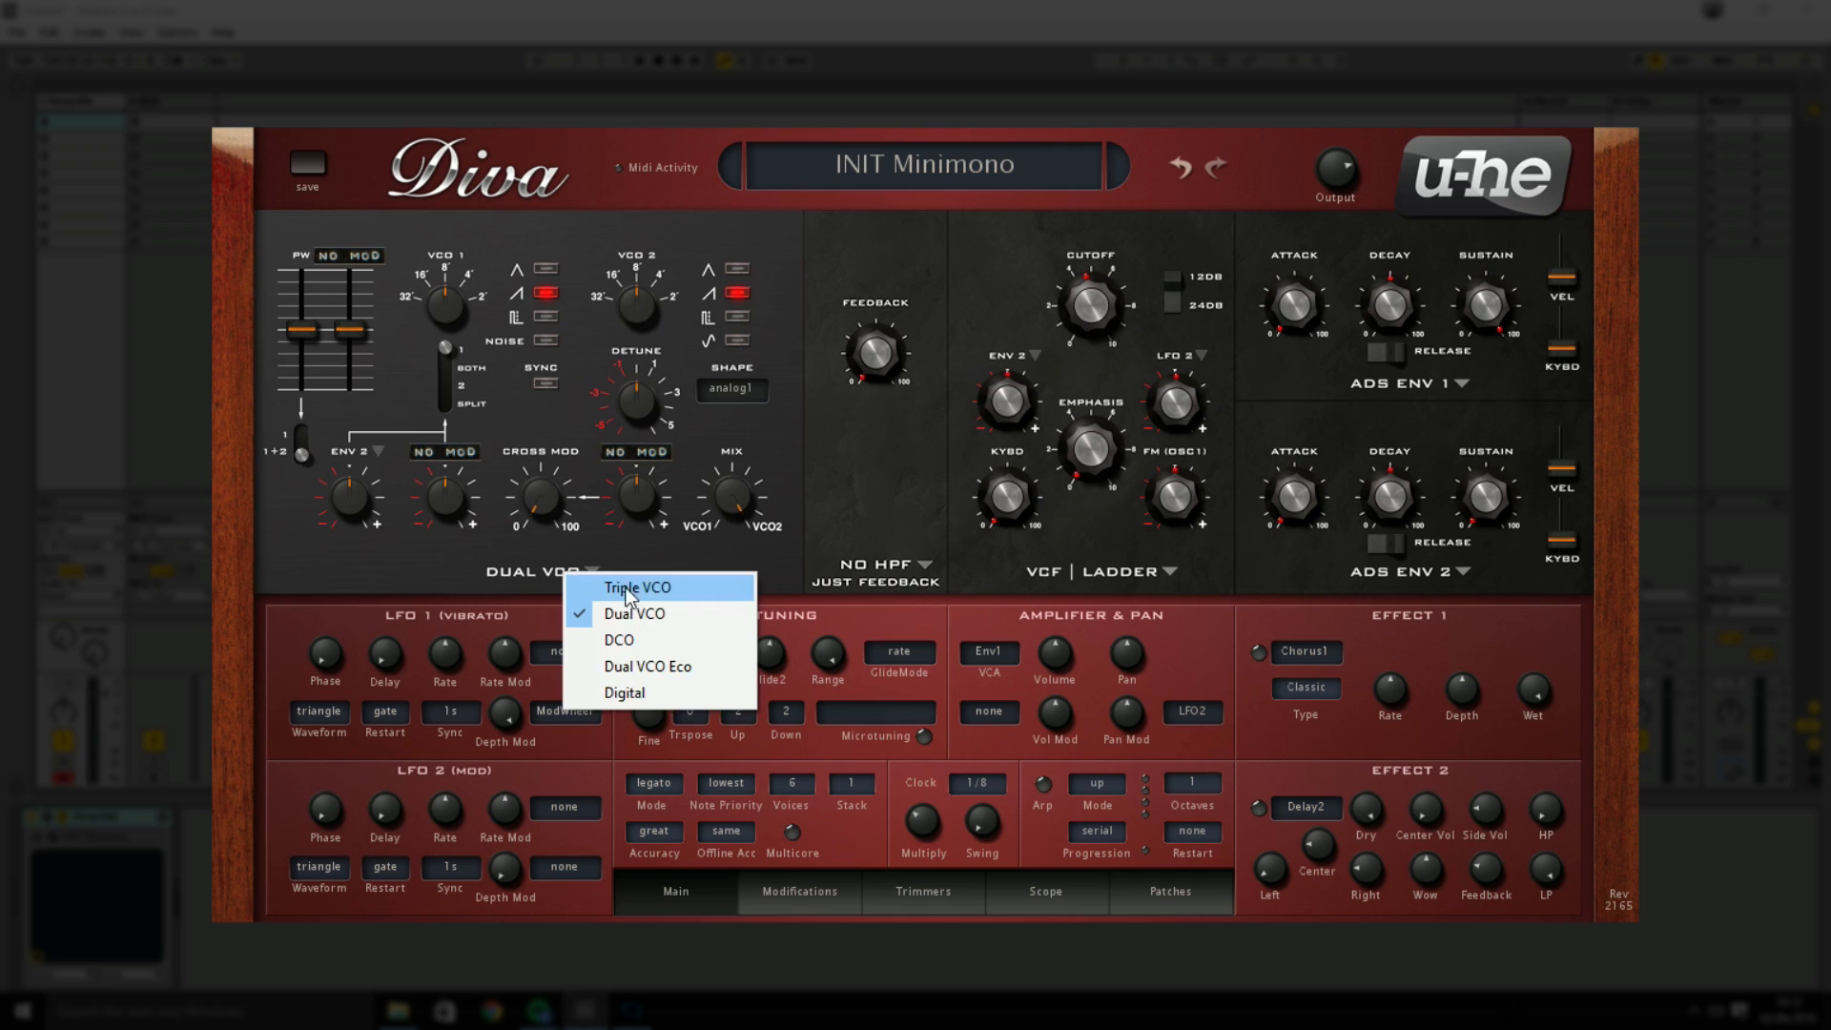
pyautogui.click(625, 586)
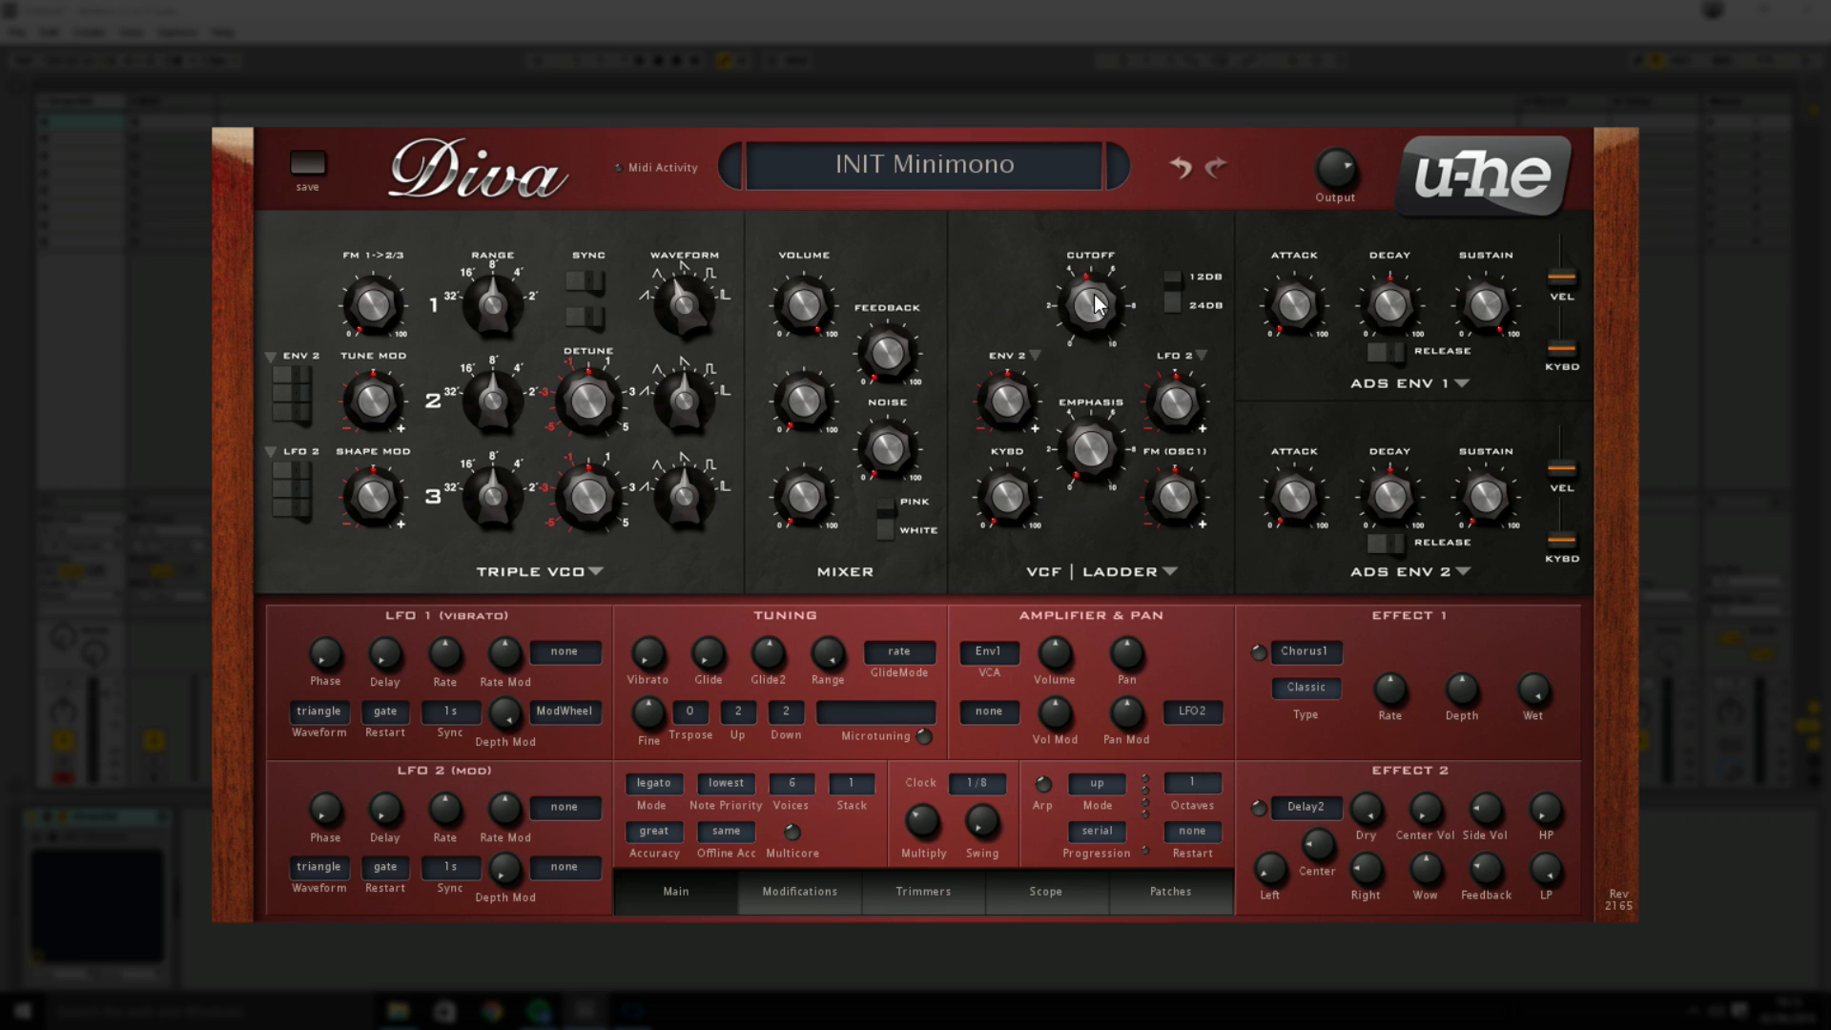
# Sweep the ladder filter's cutoff up and down, ending slightly below its initial setting.
pyautogui.moveTo(1096, 302); pyautogui.dragTo(1093, 300)
pyautogui.scroll(-1, 1092, 294)
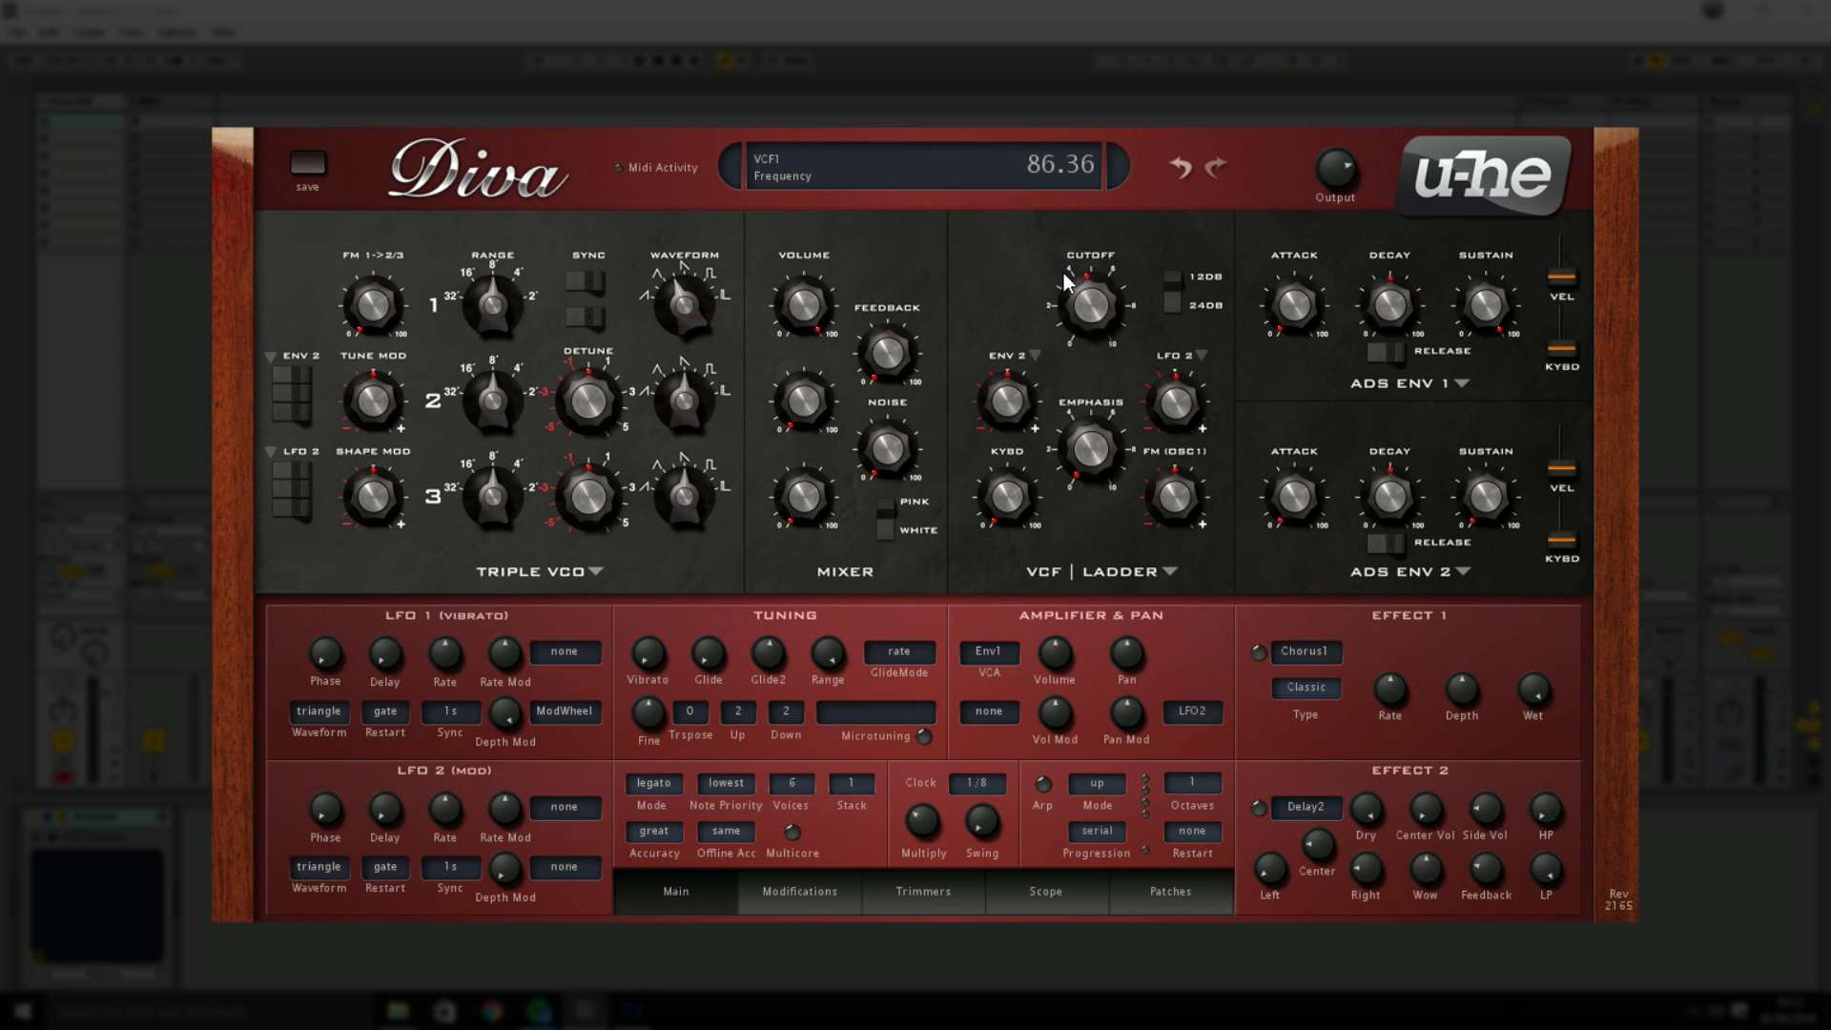
pyautogui.scroll(3, 1078, 320)
pyautogui.scroll(-10, 1078, 315)
pyautogui.scroll(6, 1076, 305)
pyautogui.scroll(-3, 1078, 305)
pyautogui.scroll(3, 1079, 306)
pyautogui.scroll(-5, 1078, 305)
pyautogui.scroll(5, 1079, 306)
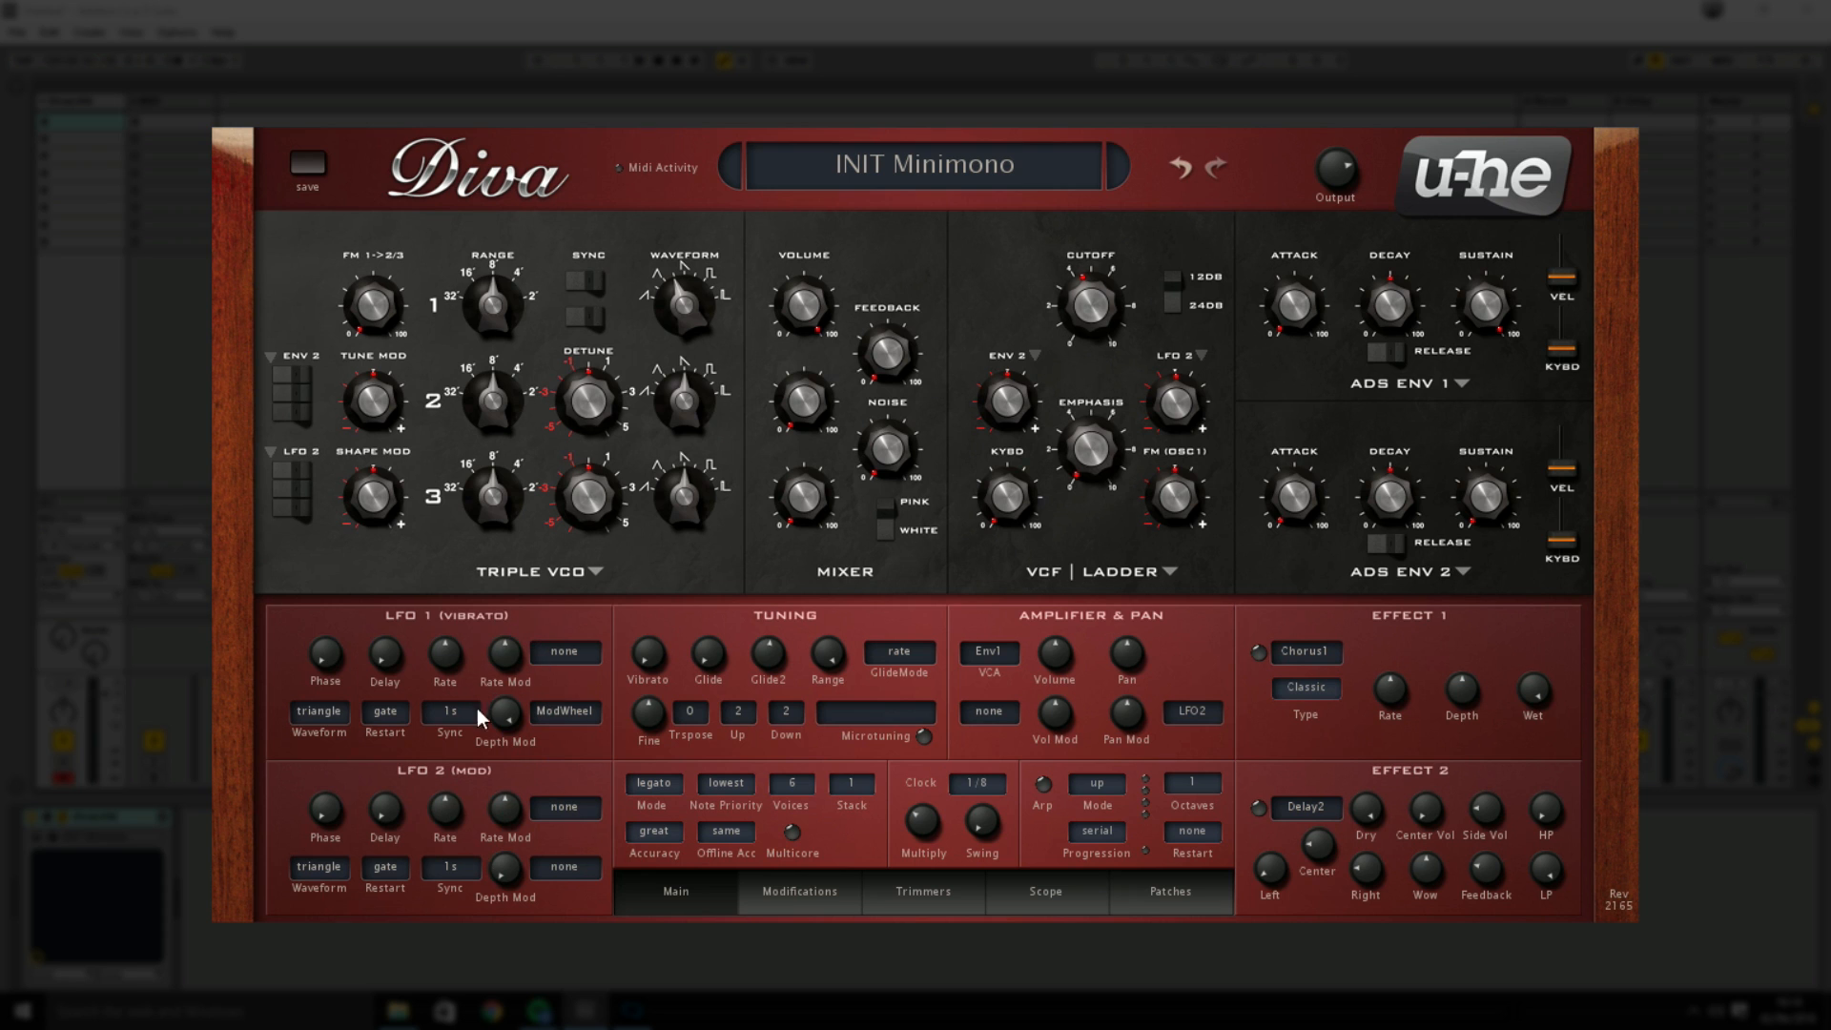
# View the Modifications and Trimmers pages, then return to the Modifications page.
pyautogui.click(787, 893)
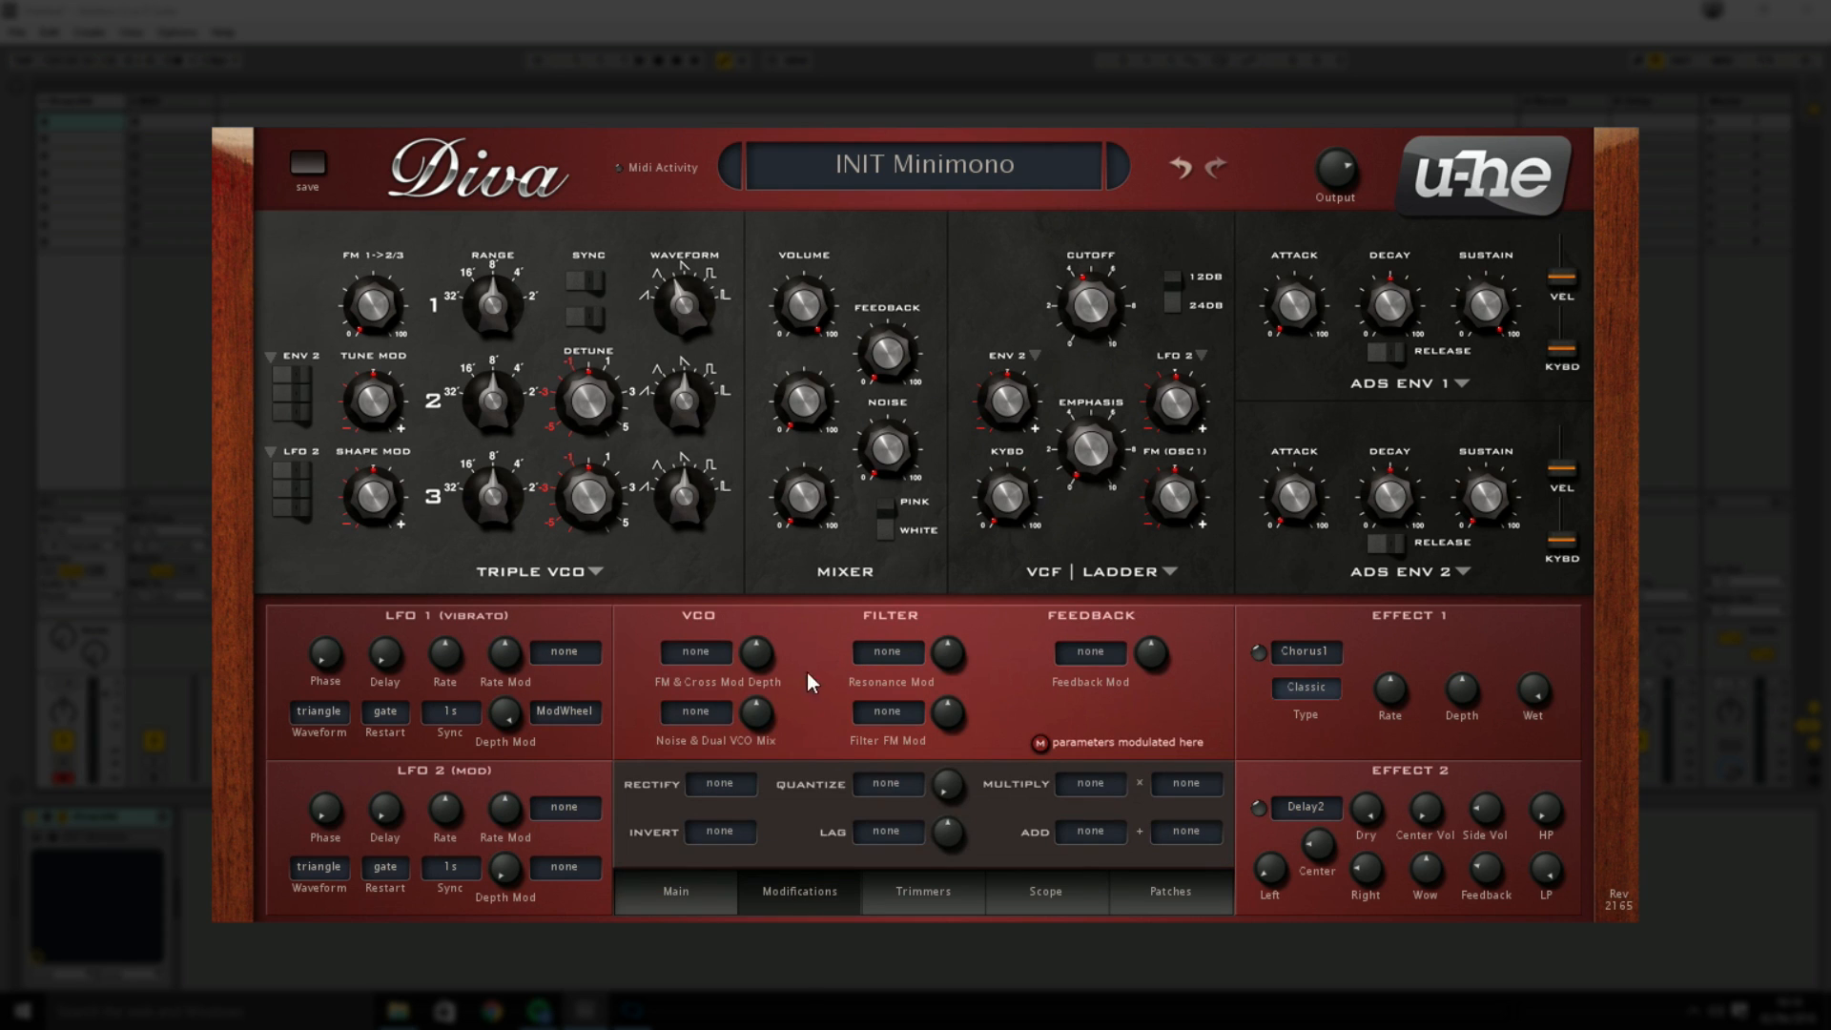
pyautogui.click(908, 901)
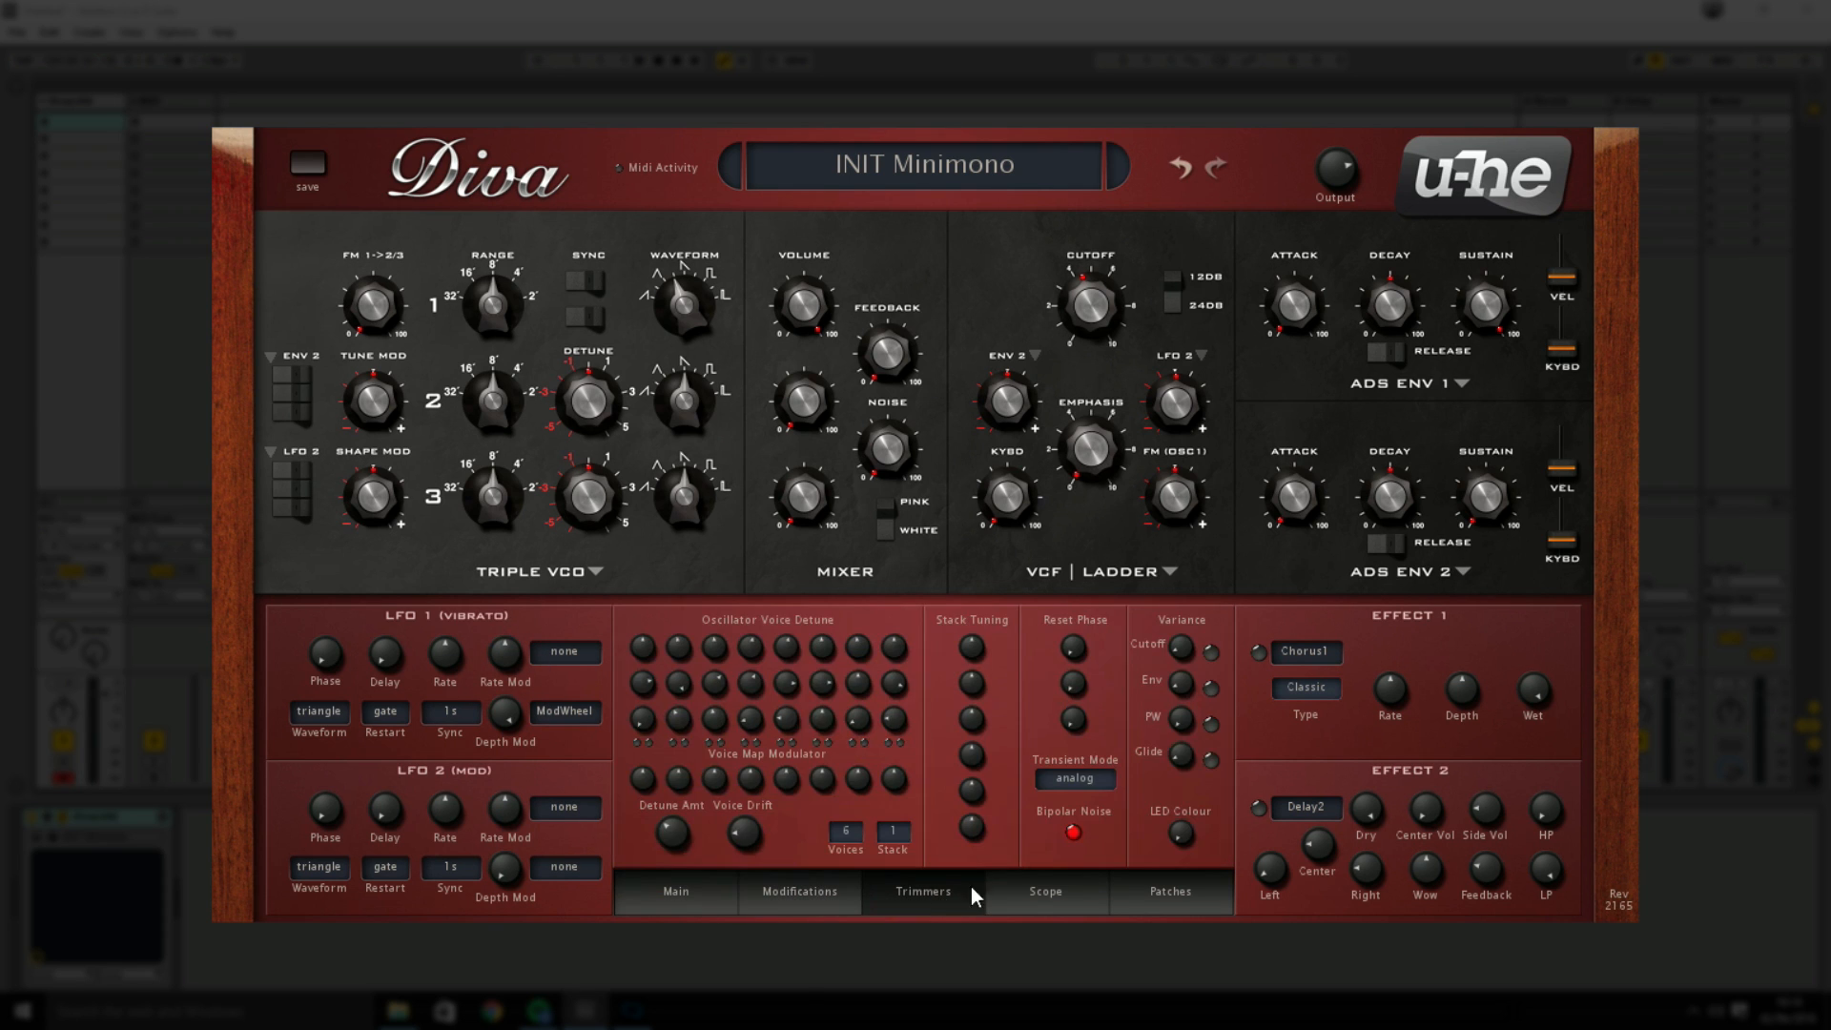
pyautogui.click(820, 896)
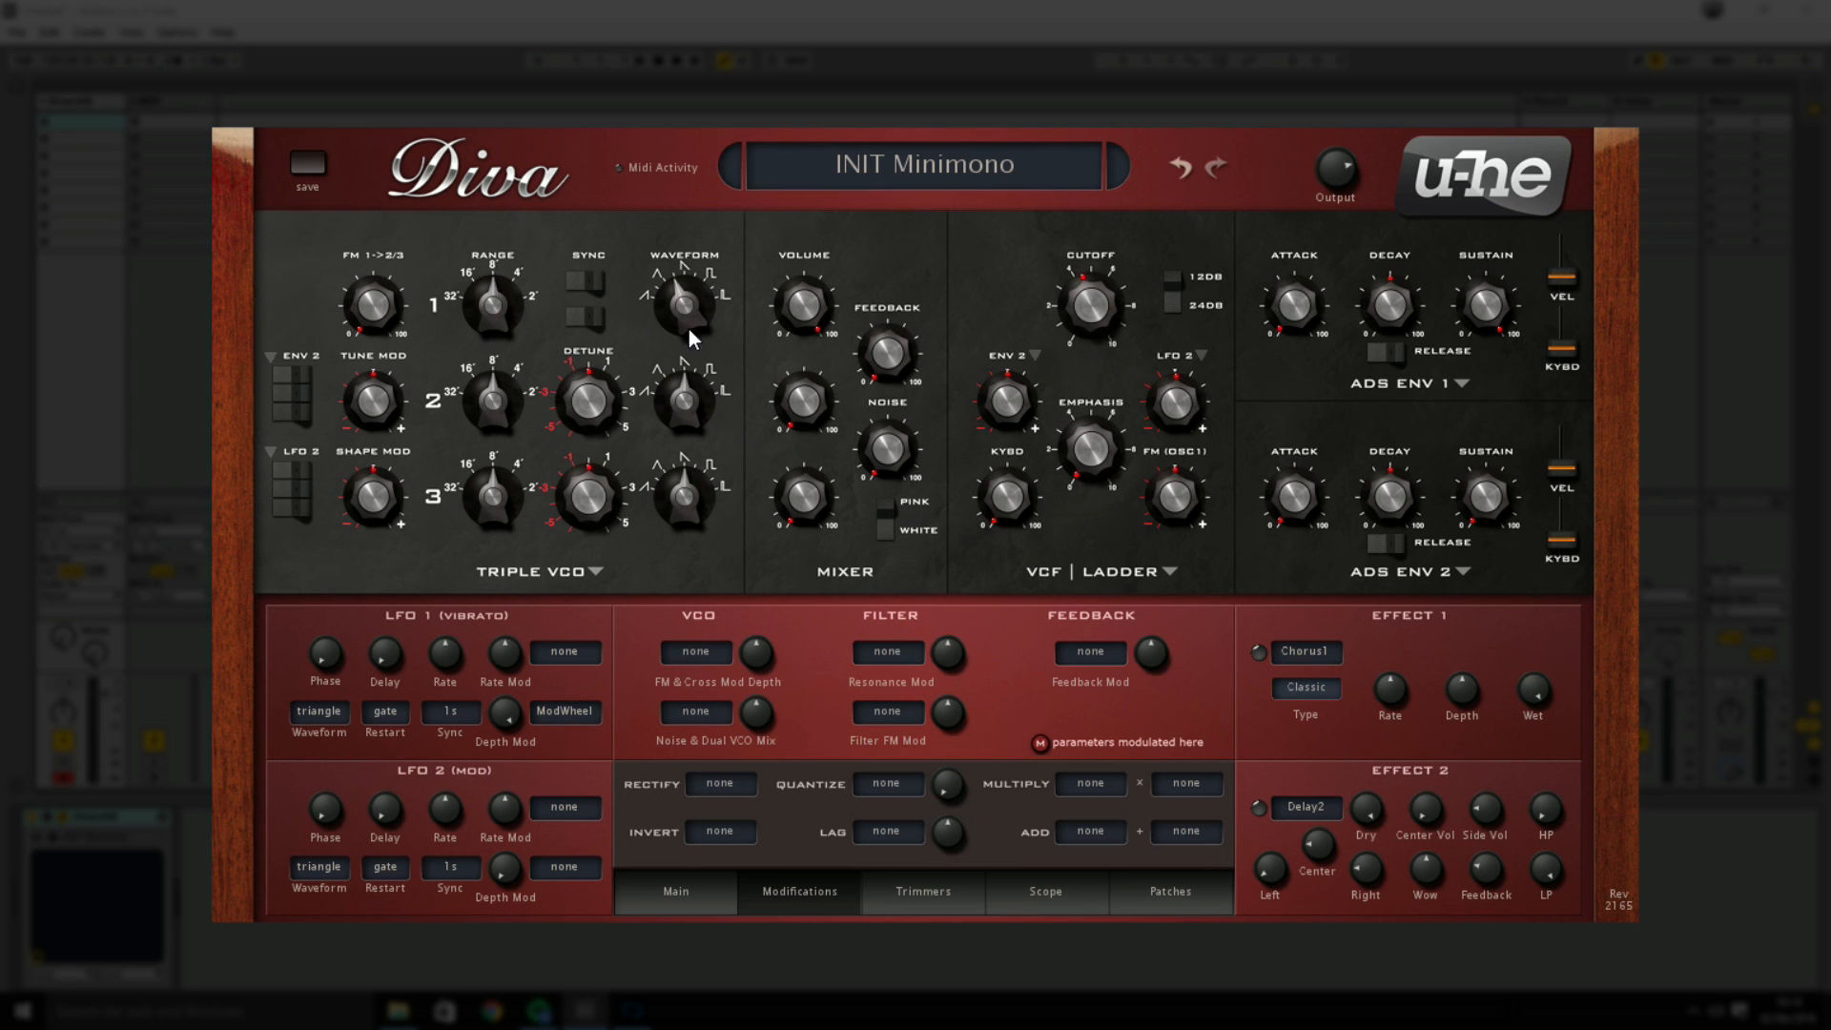
# Try the Dual VCO and DCO oscillator models, then switch back to Triple VCO.
pyautogui.click(577, 571)
pyautogui.click(620, 607)
pyautogui.click(580, 569)
pyautogui.click(624, 634)
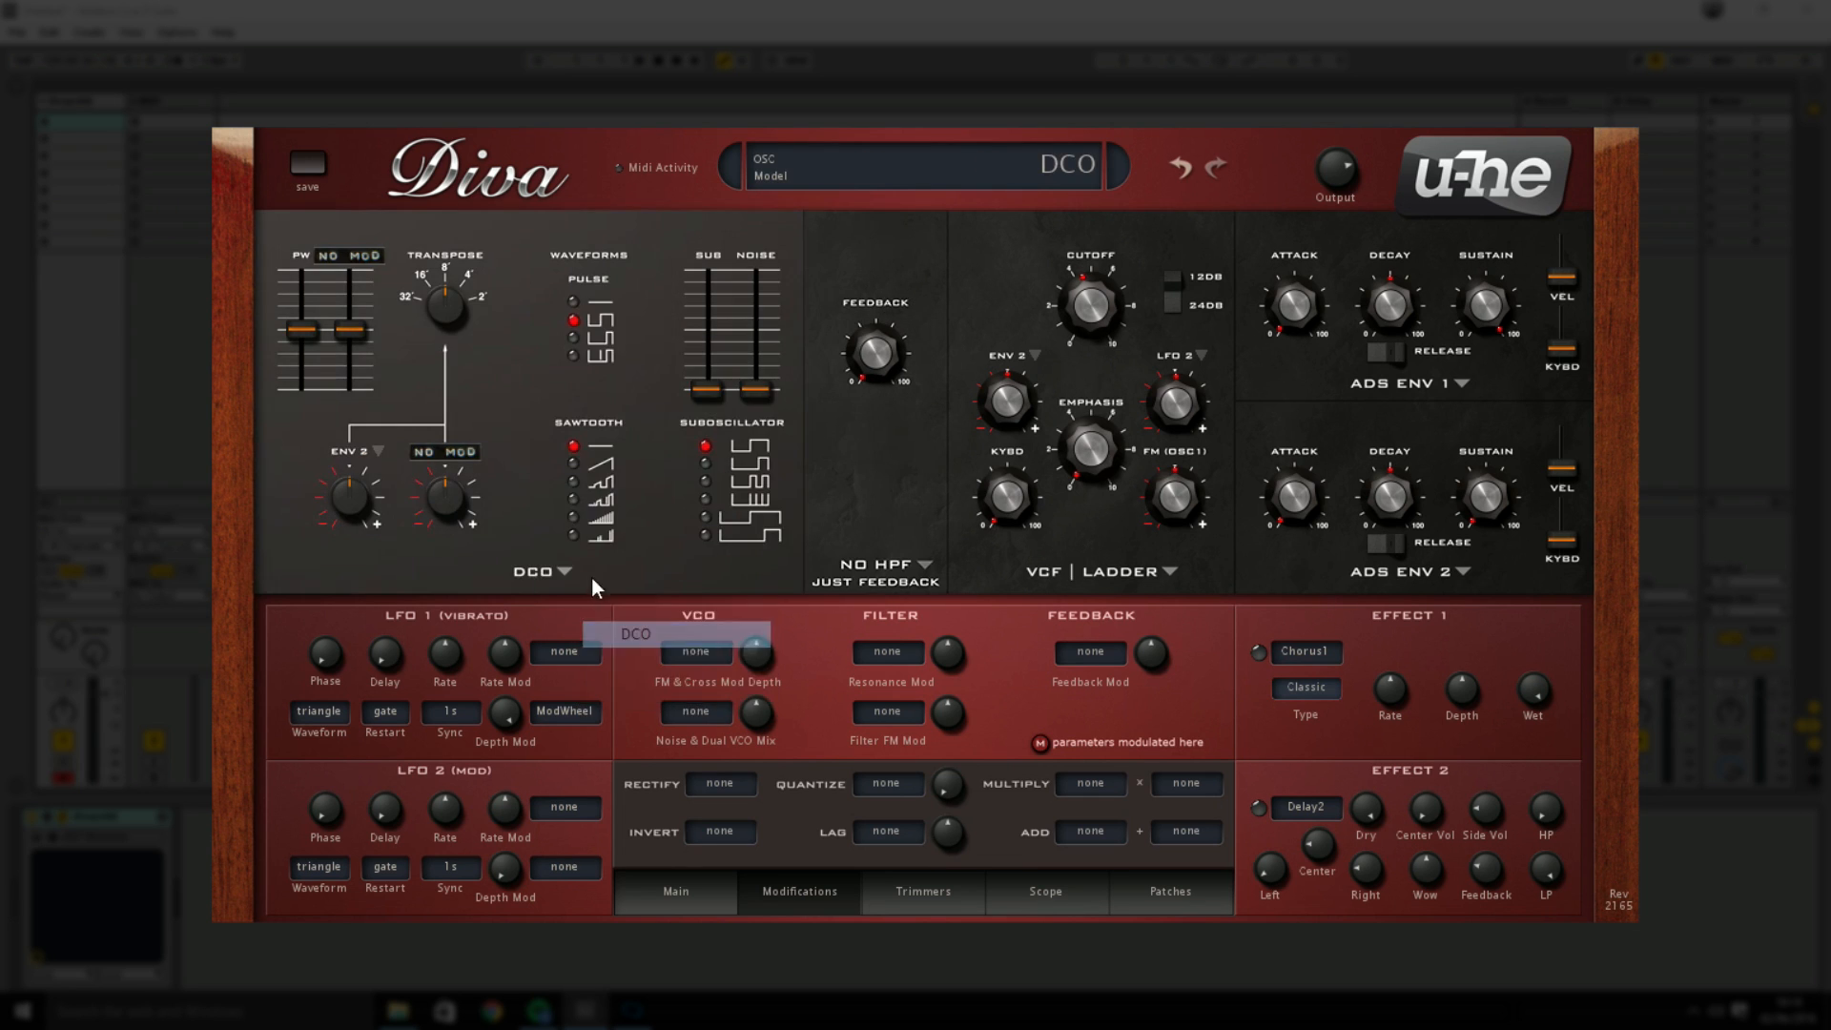
pyautogui.click(565, 571)
pyautogui.click(611, 588)
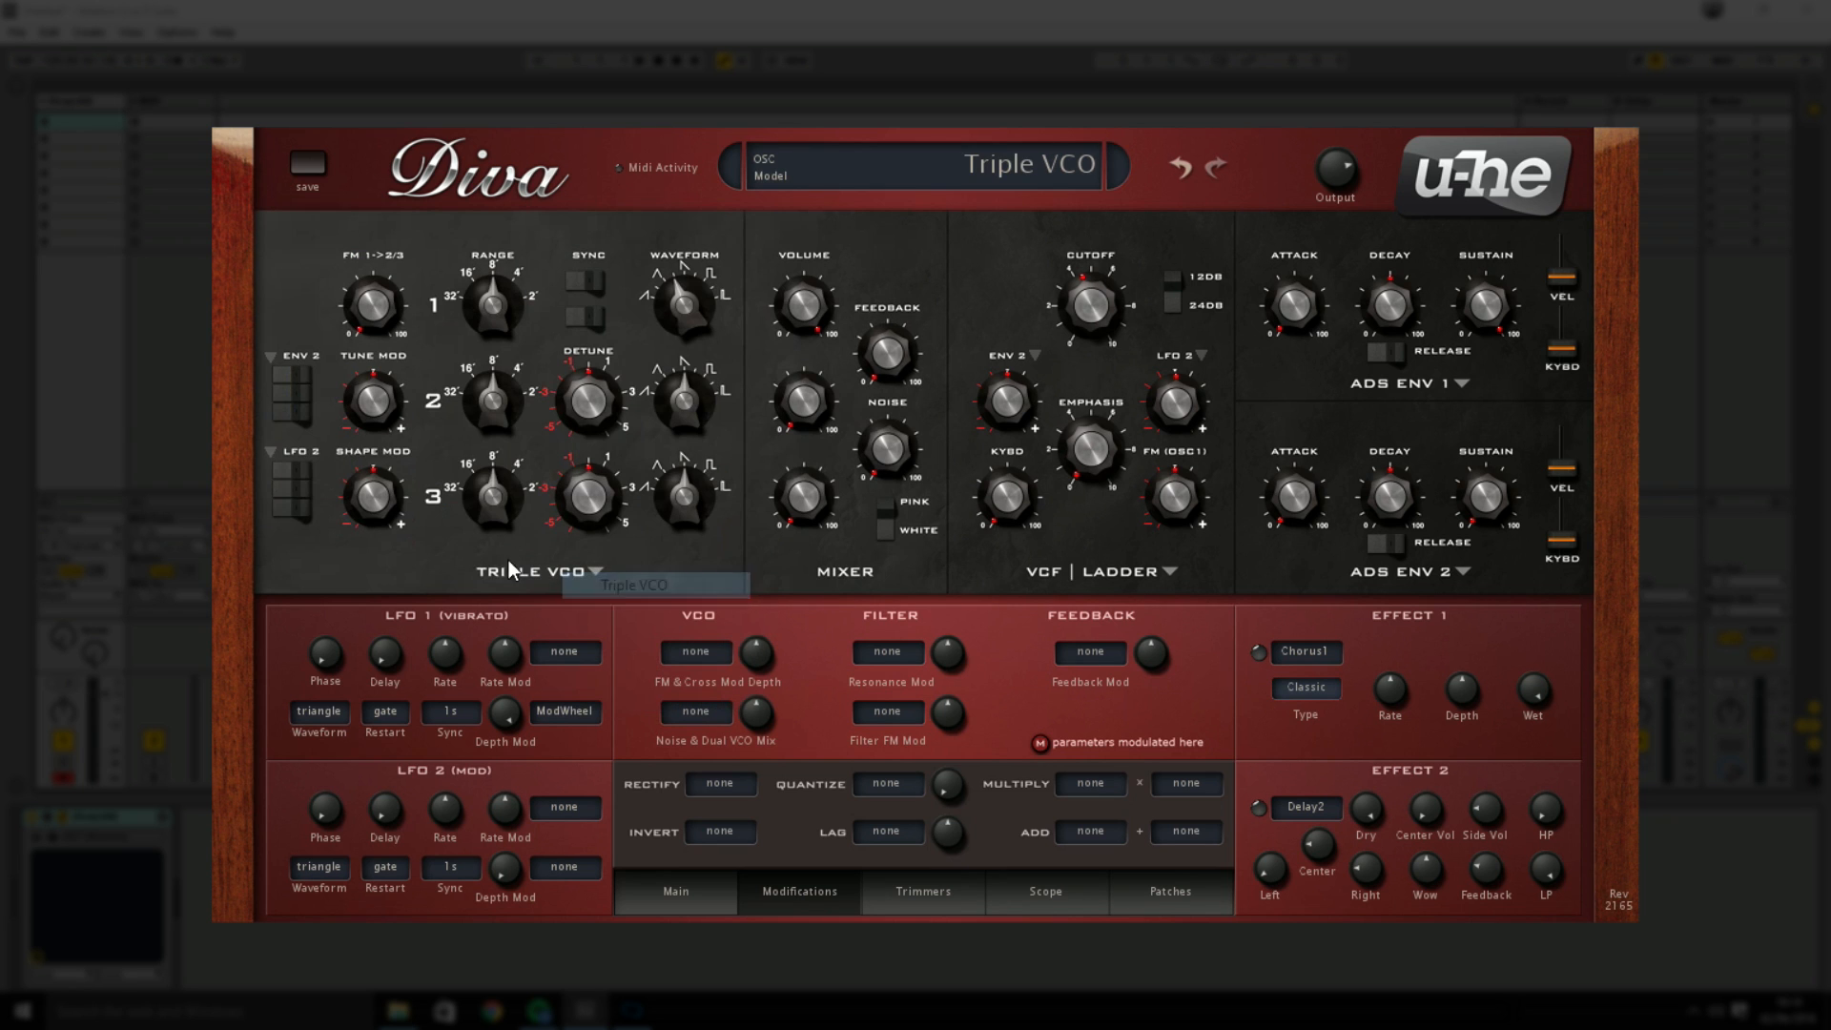
# Cycle the oscillator model through Dual VCO, DCO and Dual VCO Eco, then restore Triple VCO.
pyautogui.click(570, 576)
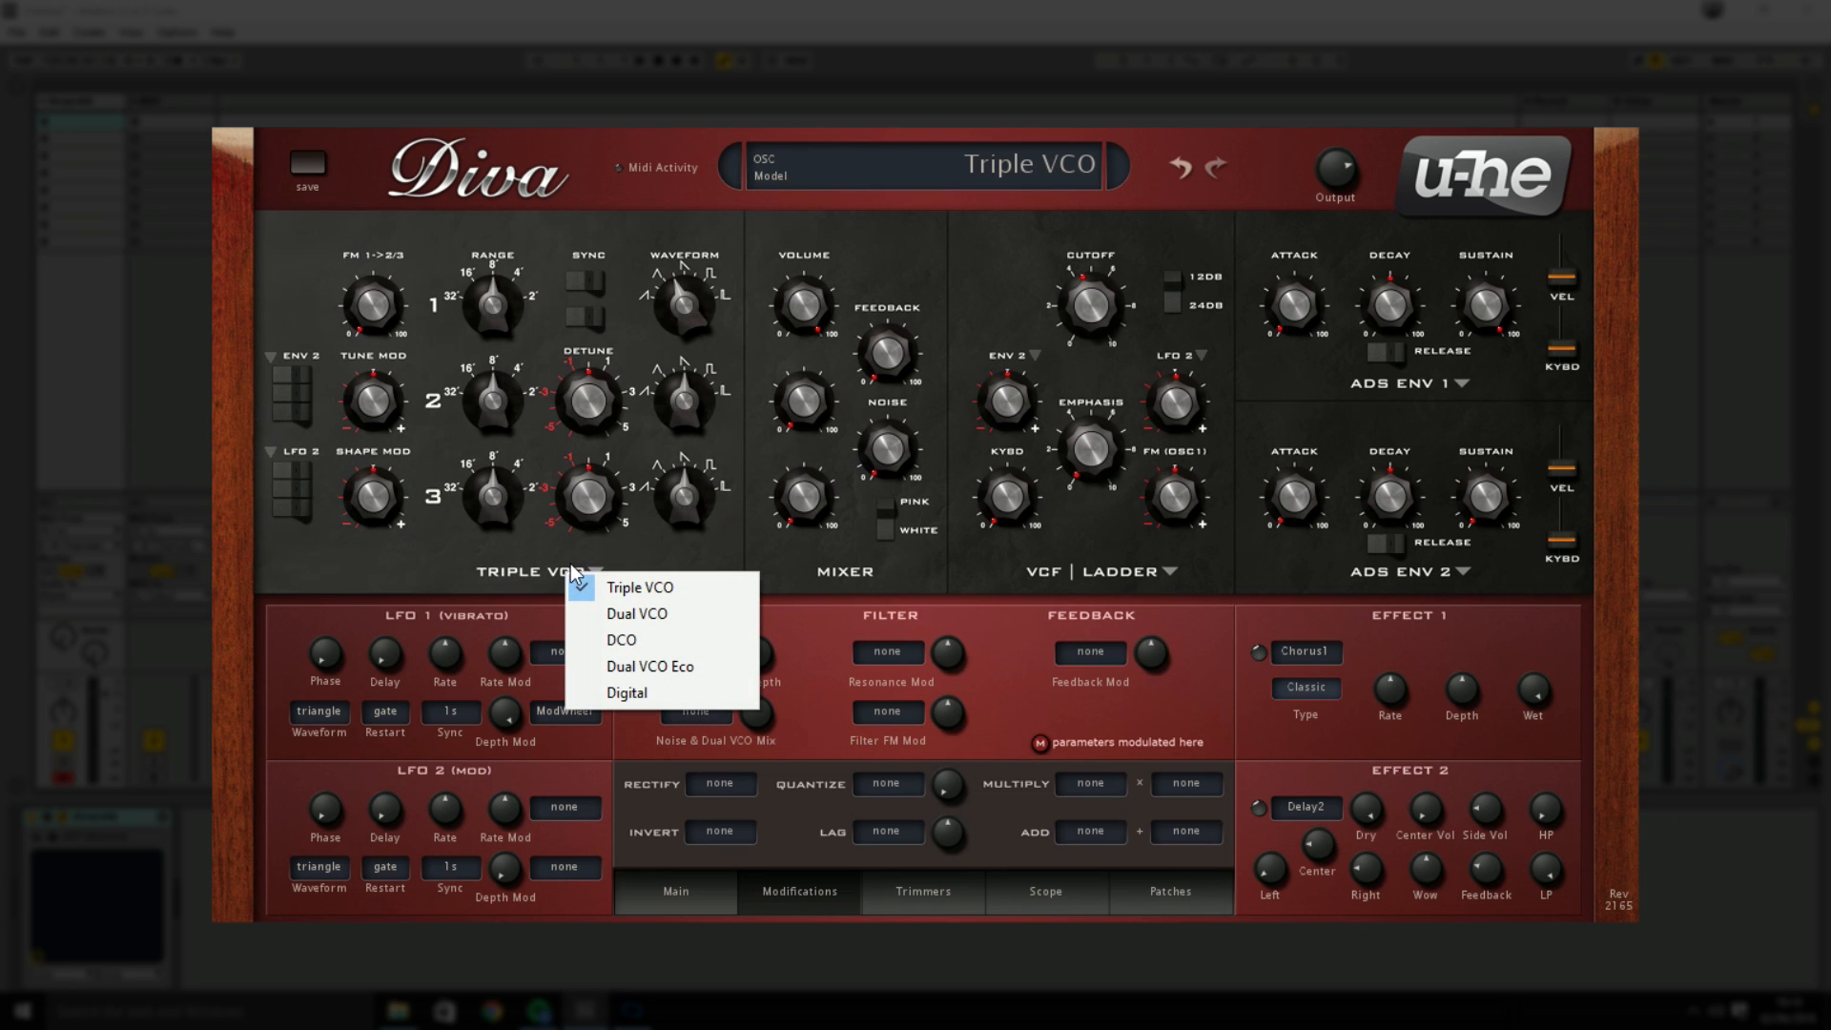
pyautogui.click(633, 613)
pyautogui.click(566, 574)
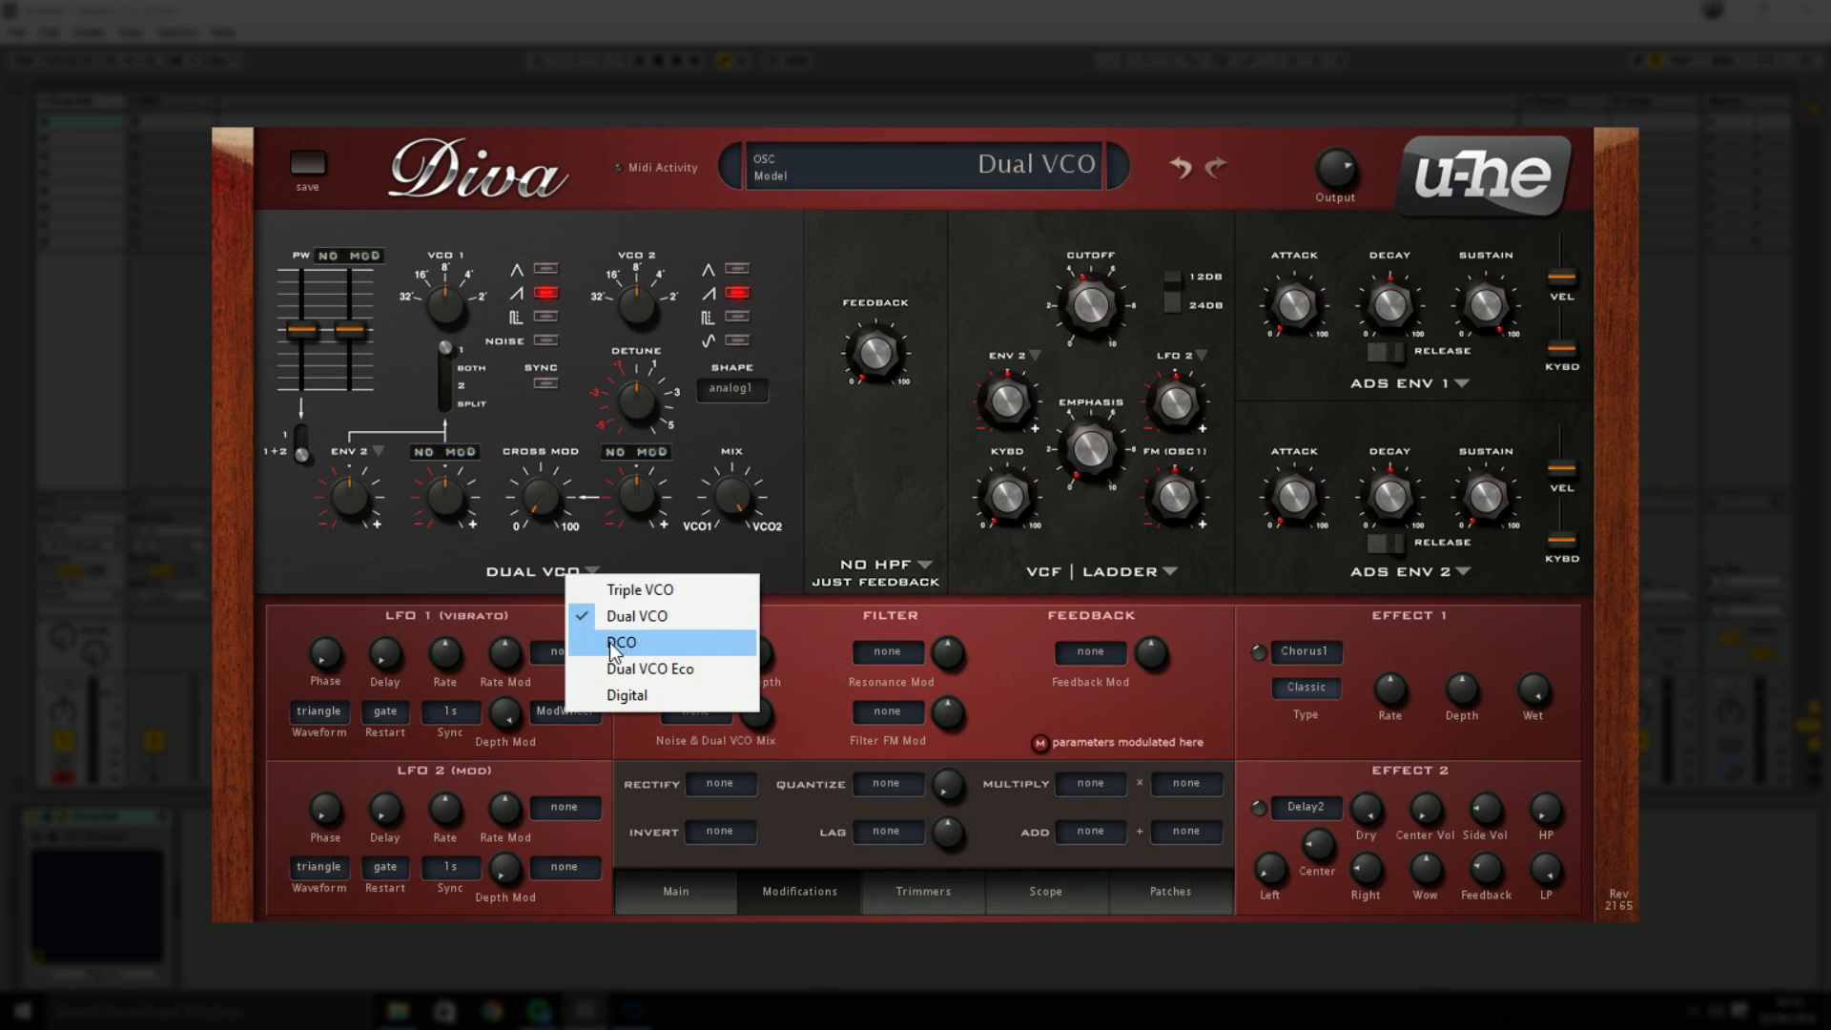
pyautogui.click(625, 641)
pyautogui.click(566, 575)
pyautogui.click(635, 662)
pyautogui.click(562, 576)
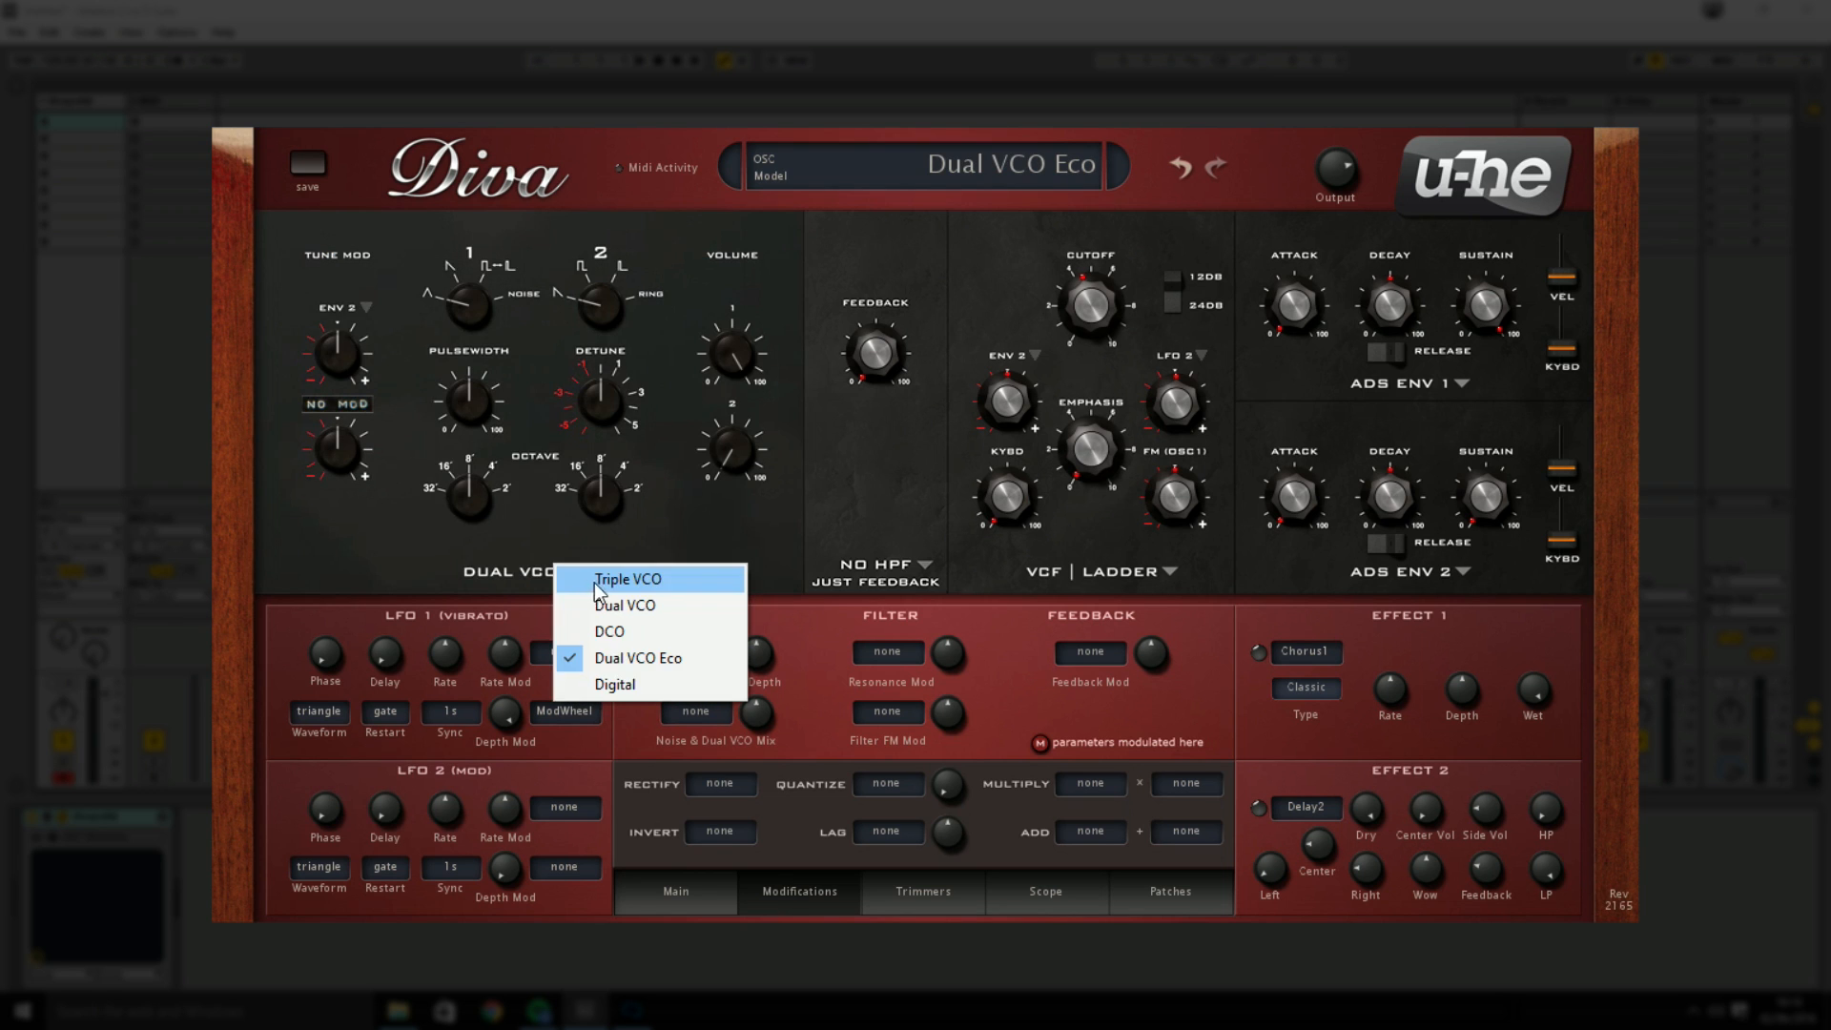
pyautogui.click(601, 586)
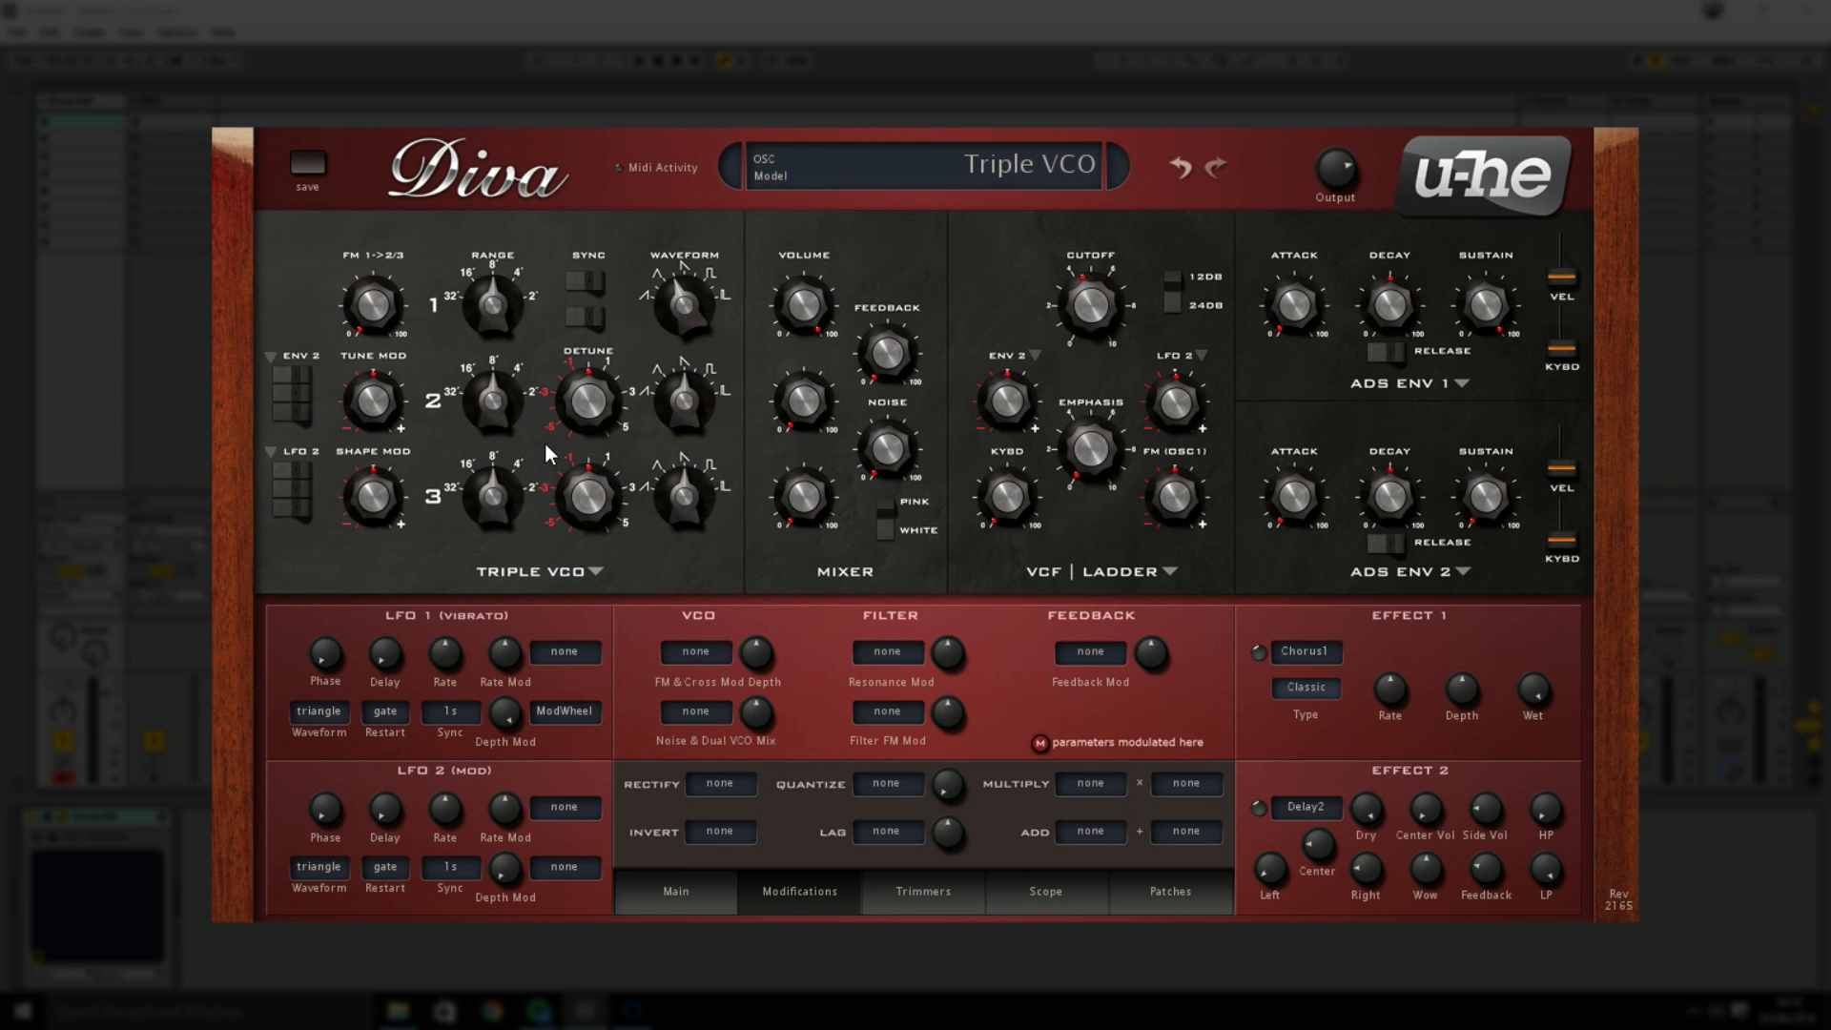